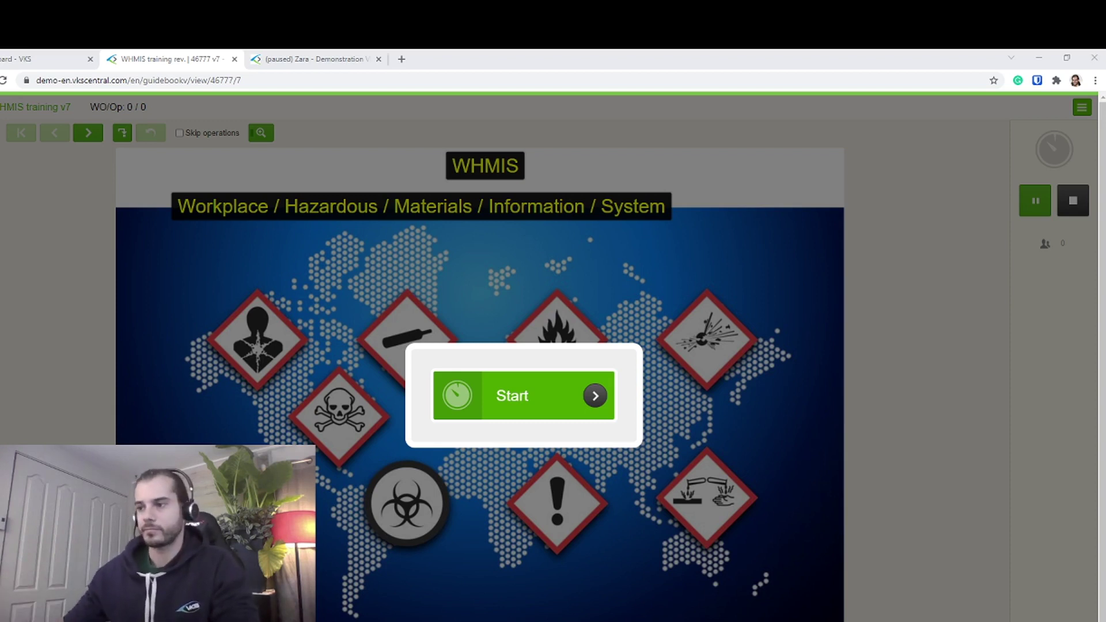
Step: Start the WHMIS training session and reveal the answer to the road-sign question
left_click(553, 399)
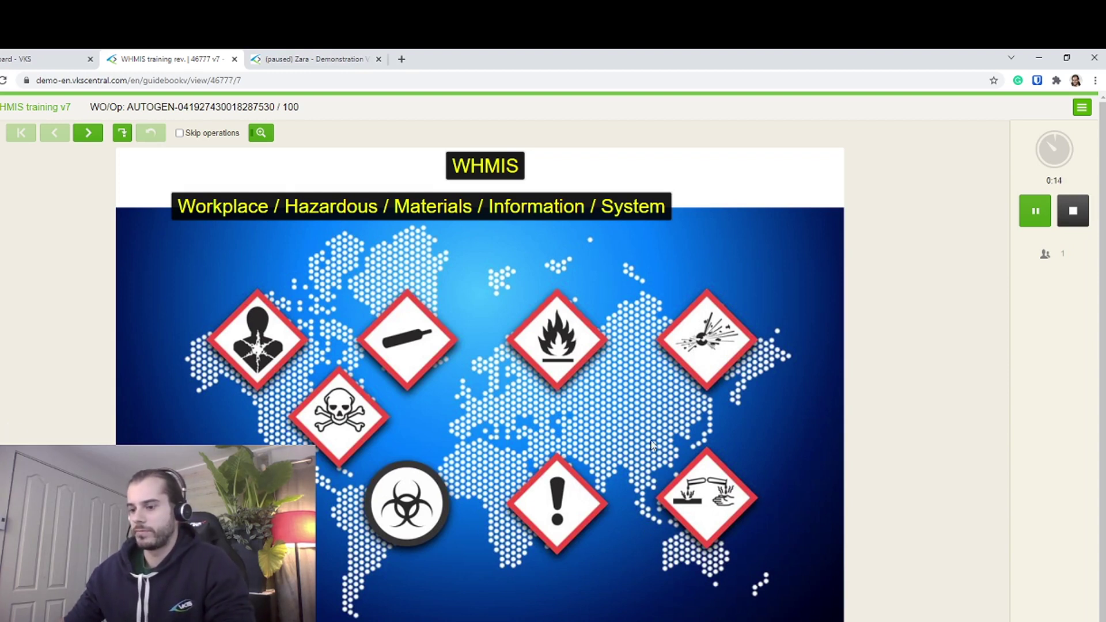
left_click(811, 446)
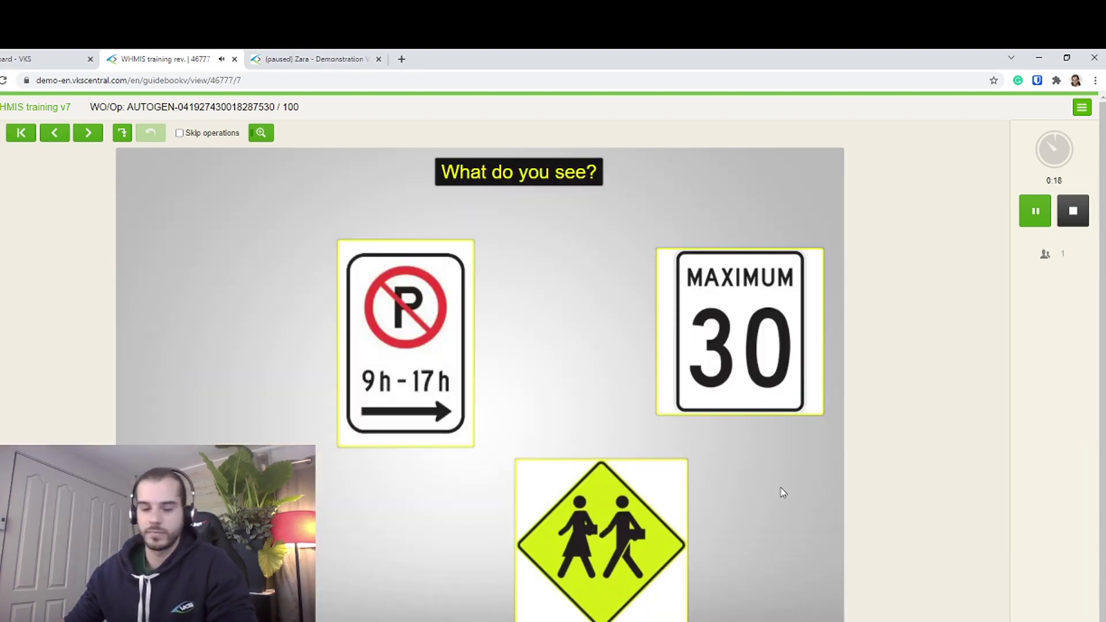
left_click(762, 495)
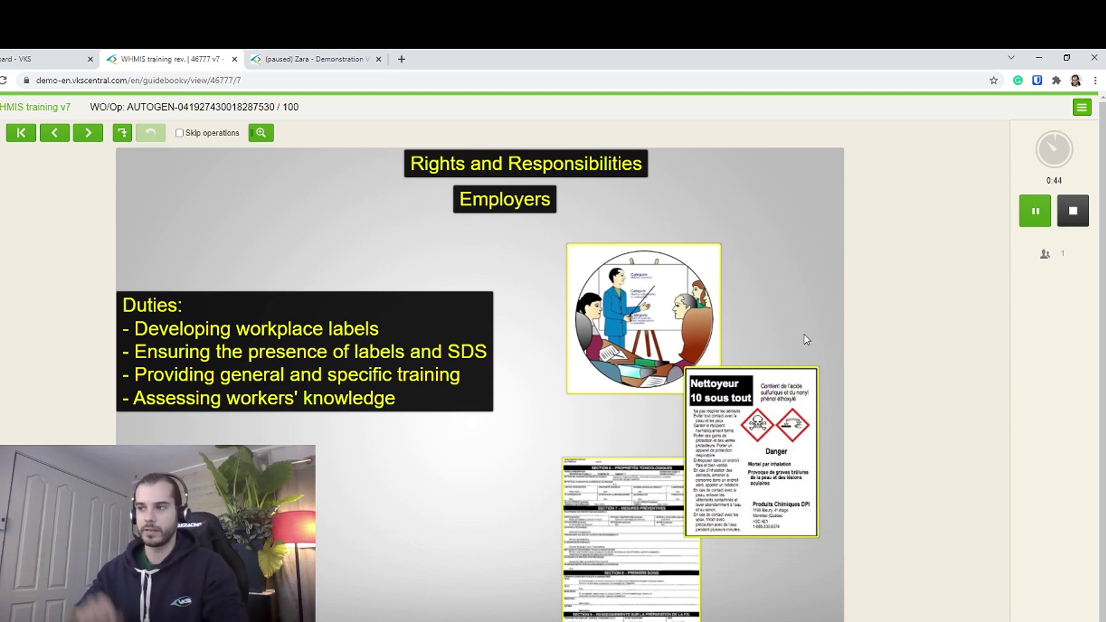
Step: Swipe through the Suppliers, Workers, hazardous substance and hazards overview slides to the training video
left_click_drag(828, 344, 168, 353)
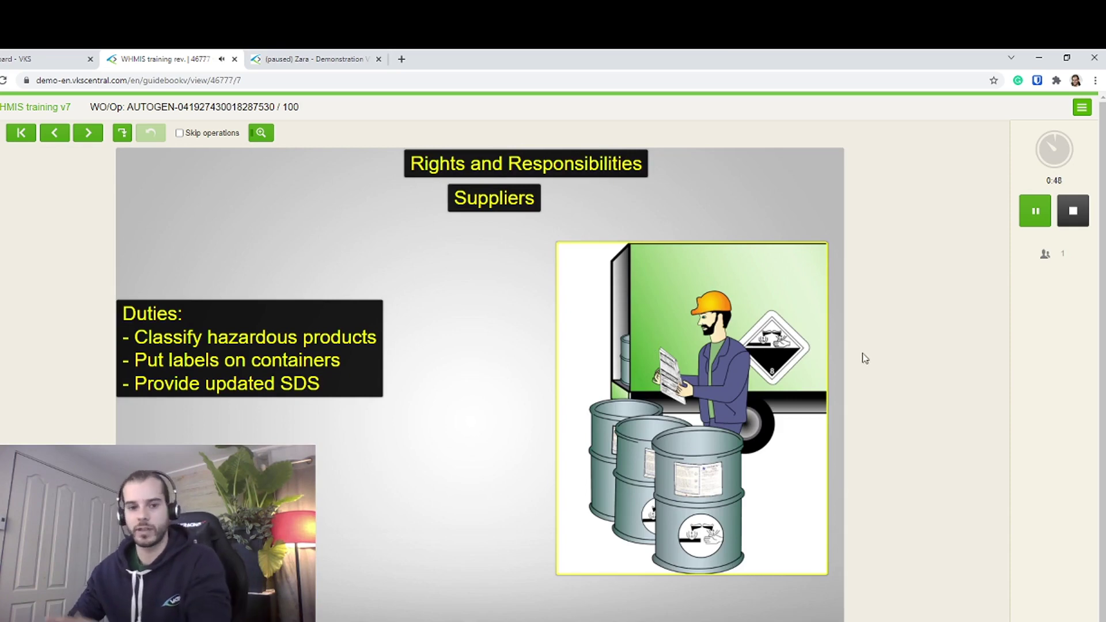
left_click_drag(862, 358, 338, 321)
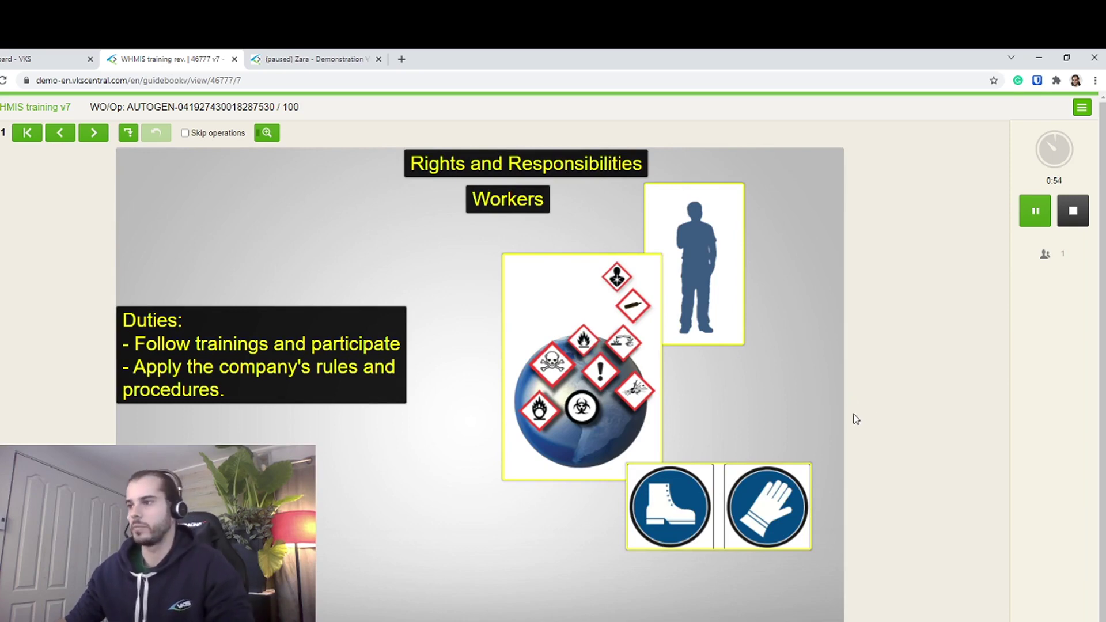
left_click_drag(856, 419, 171, 420)
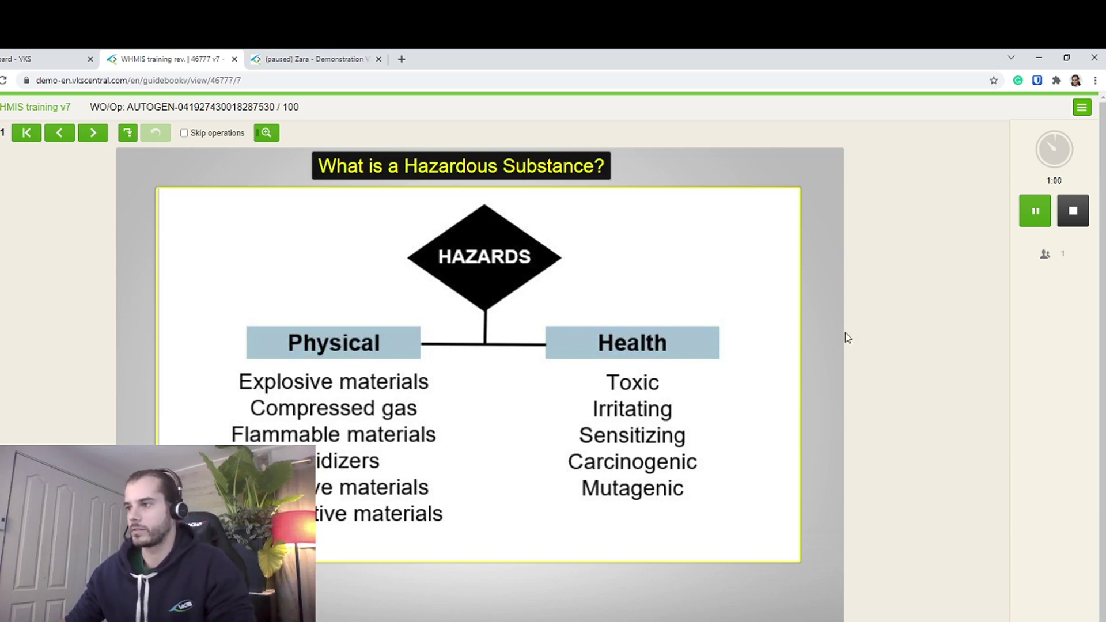
left_click_drag(846, 334, 75, 323)
left_click(92, 134)
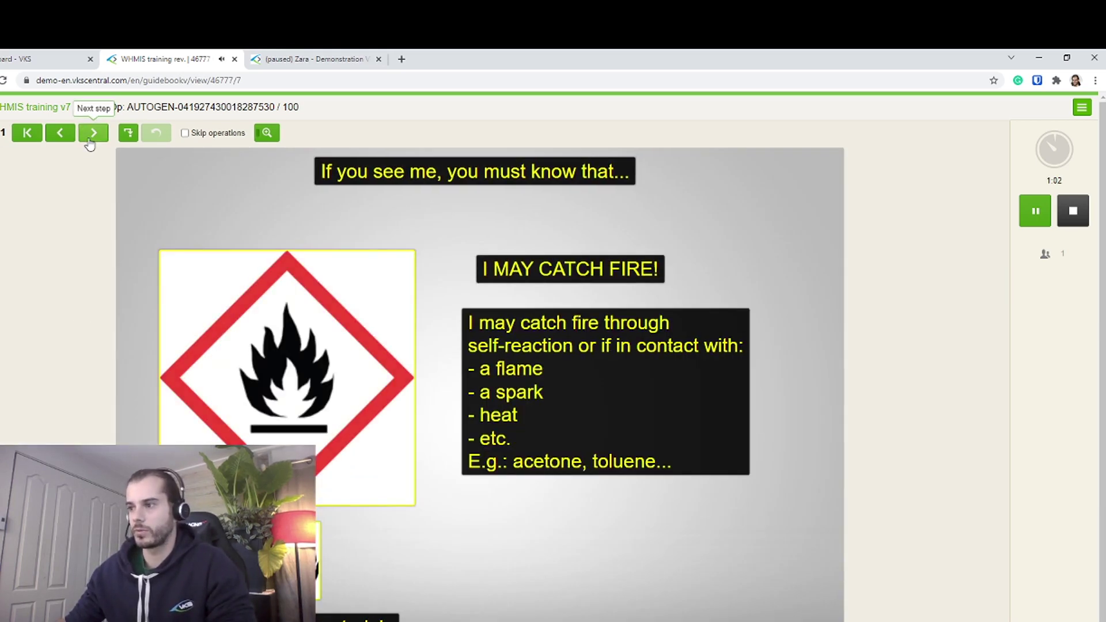
left_click(92, 134)
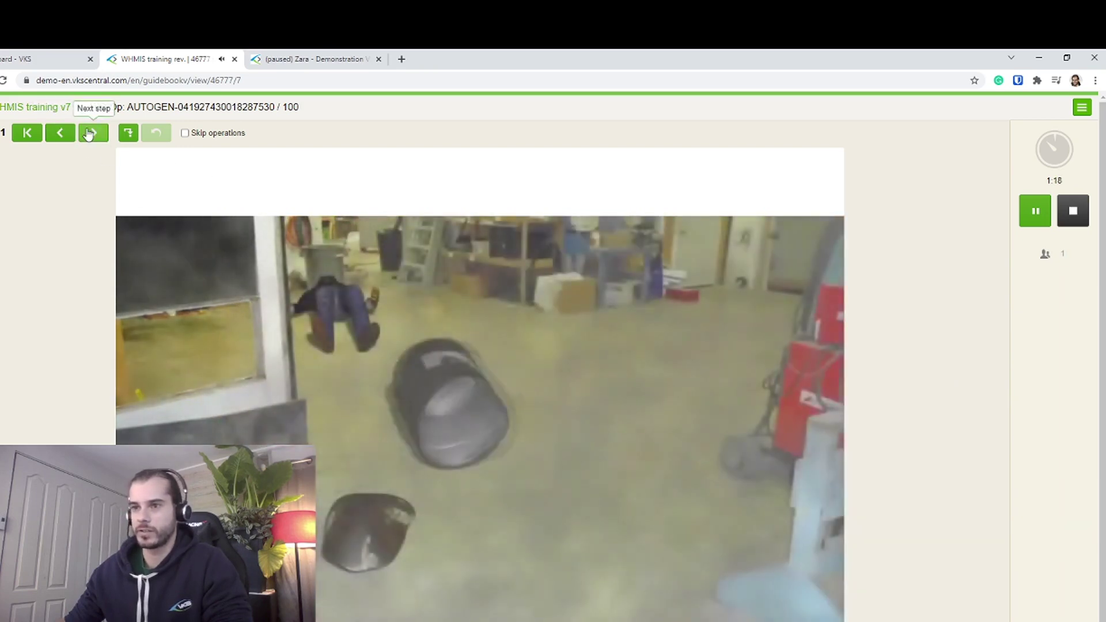
Step: Skip the video and advance through the hazard symbol, workplace information, labels and SDS slides to best practices
left_click(89, 135)
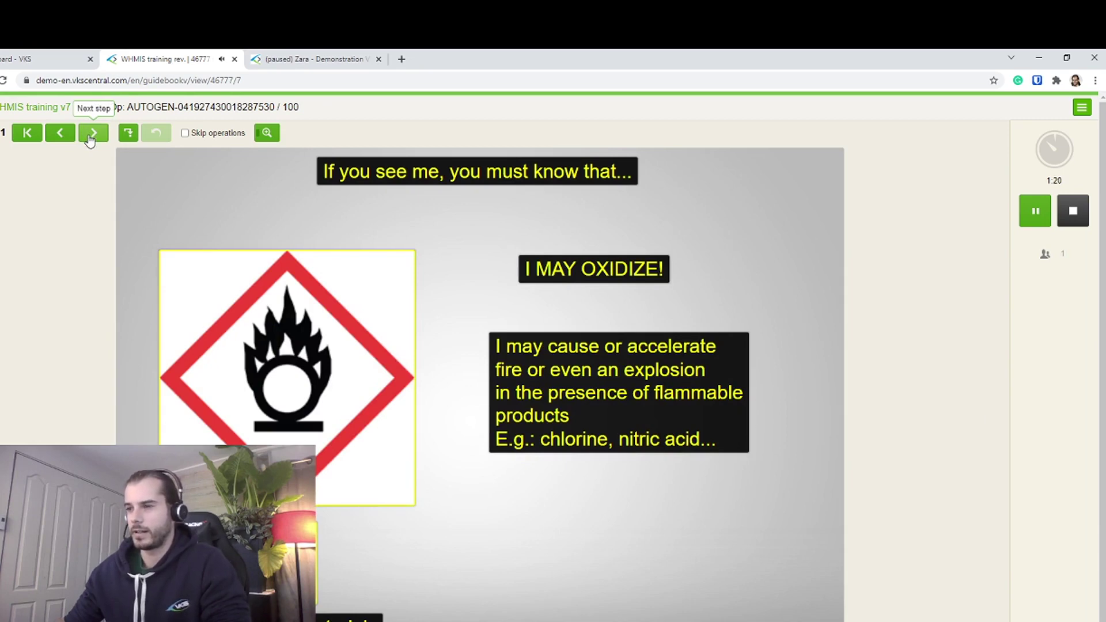
left_click(92, 133)
left_click(92, 133)
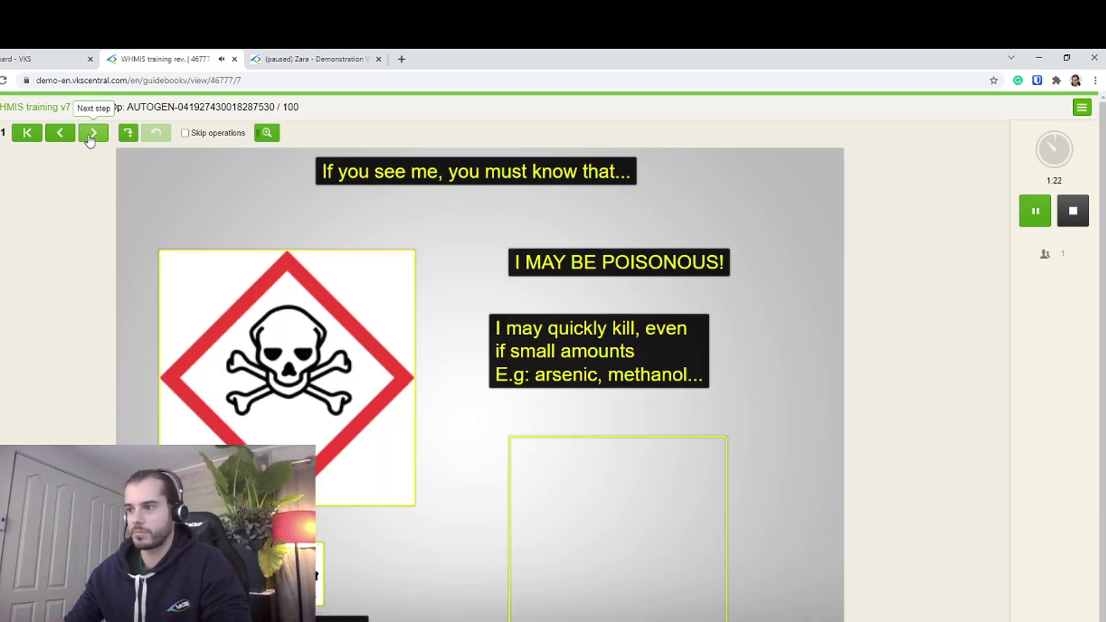
left_click(92, 133)
left_click(91, 136)
left_click(92, 136)
left_click(91, 136)
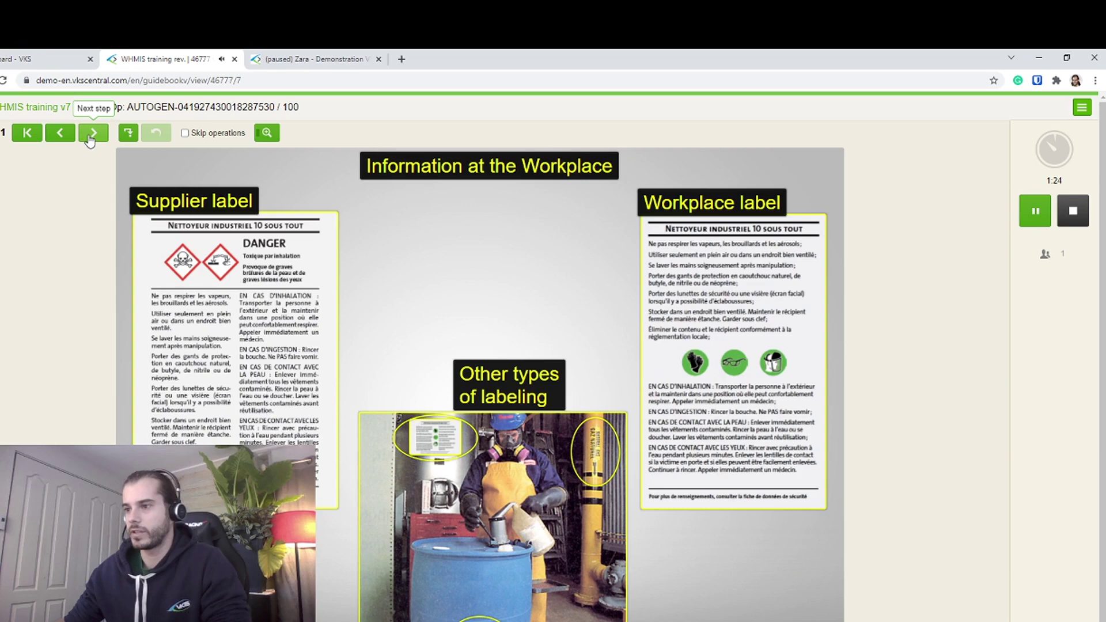
left_click(91, 135)
left_click(90, 135)
left_click(90, 135)
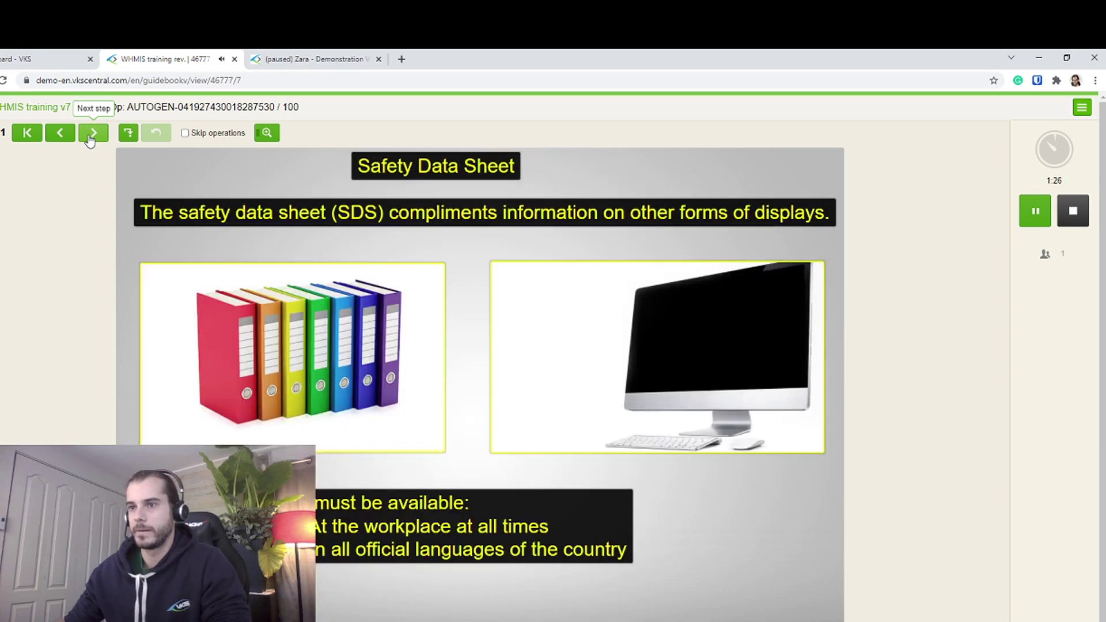
left_click(91, 134)
left_click(90, 136)
Step: Finish the slides and choose to review the training from the Labels section
left_click(90, 136)
left_click(91, 136)
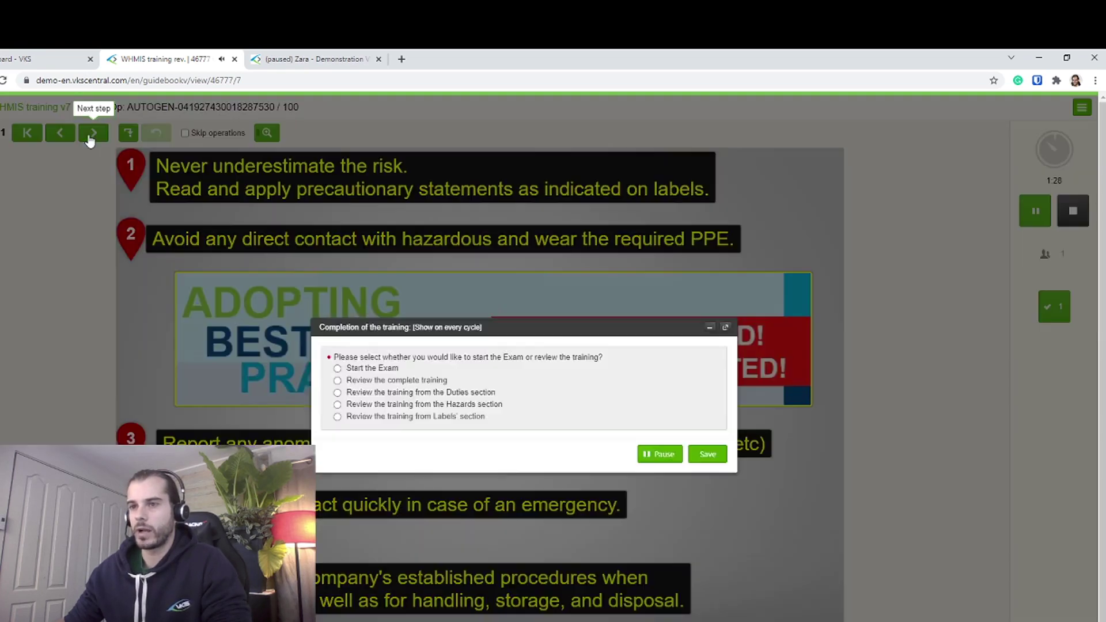
left_click_drag(414, 323, 388, 281)
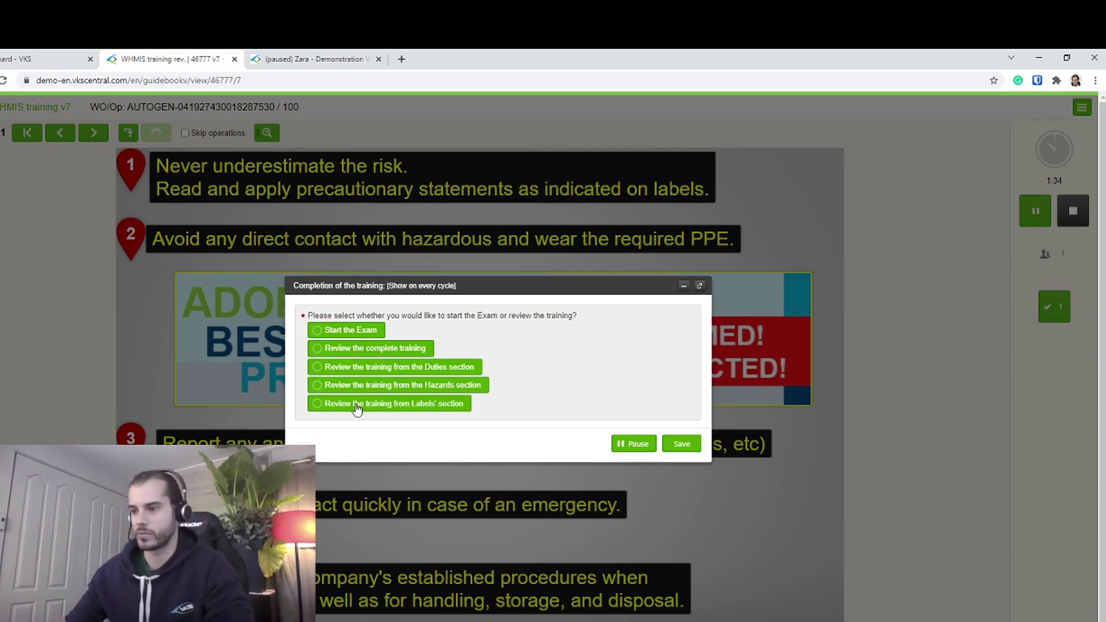
left_click(333, 410)
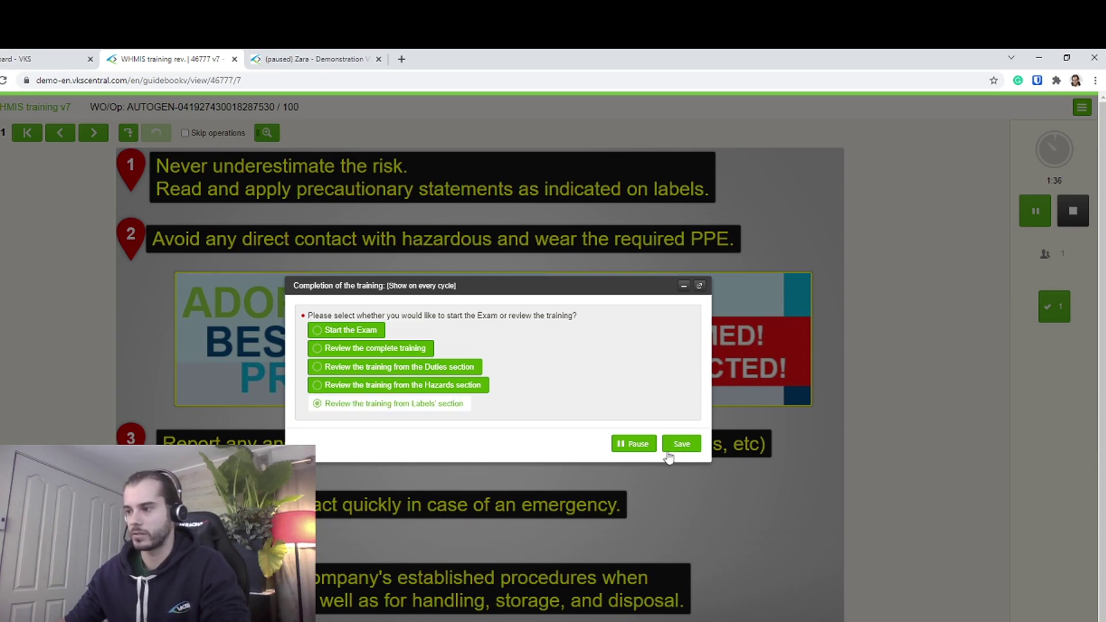
left_click(688, 445)
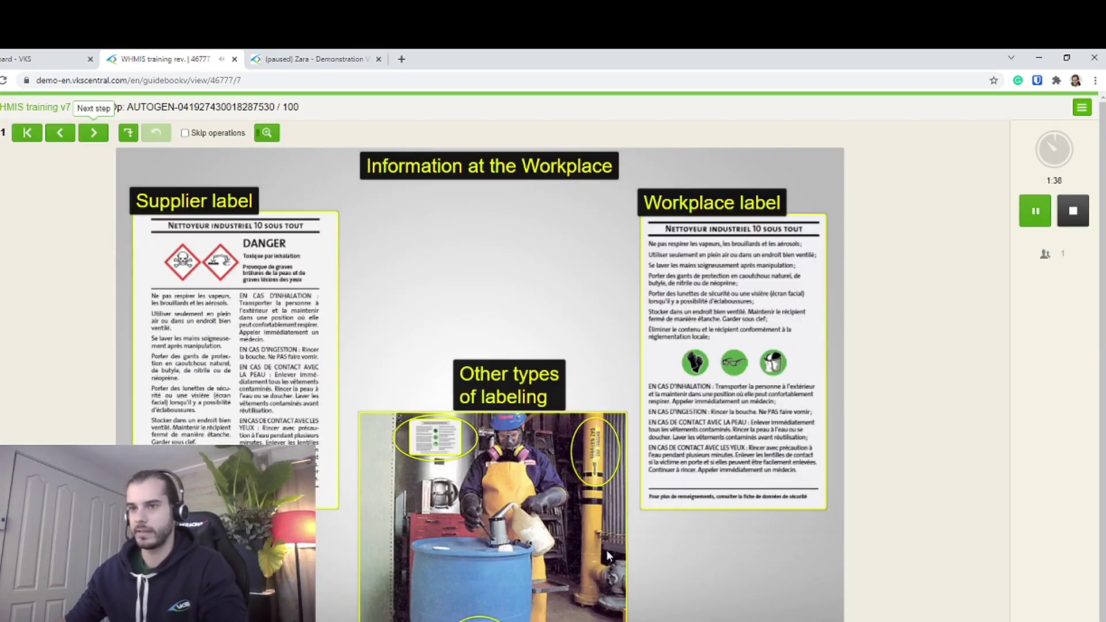
Step: Advance through the labels slides again, then choose Start the Exam and save
left_click(97, 137)
left_click(98, 139)
left_click(99, 140)
left_click(99, 139)
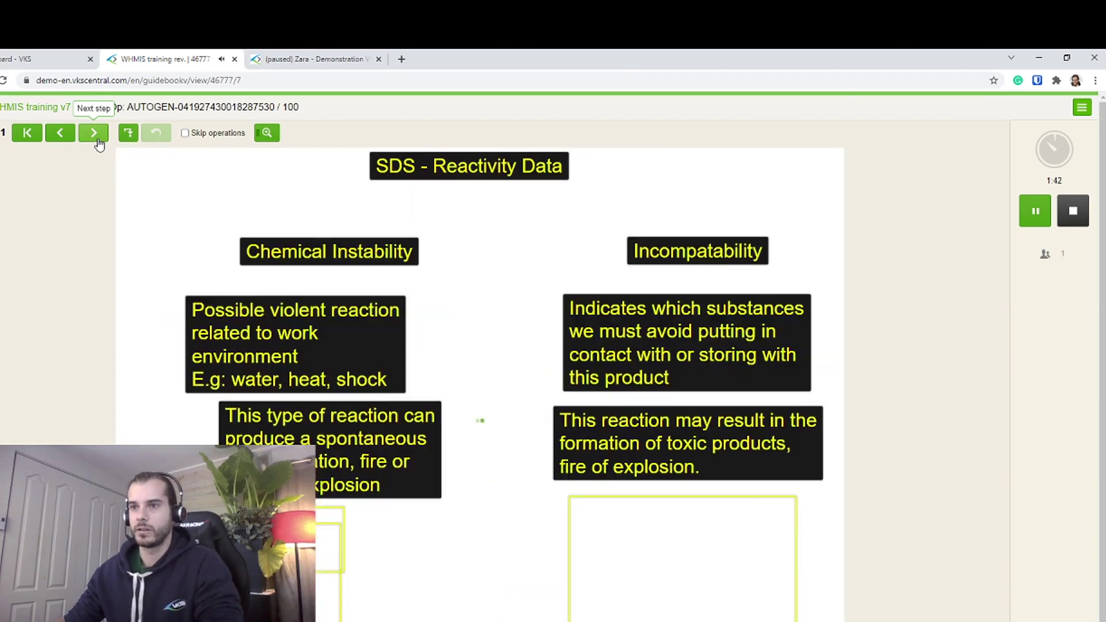
left_click(98, 140)
left_click(99, 143)
left_click(376, 373)
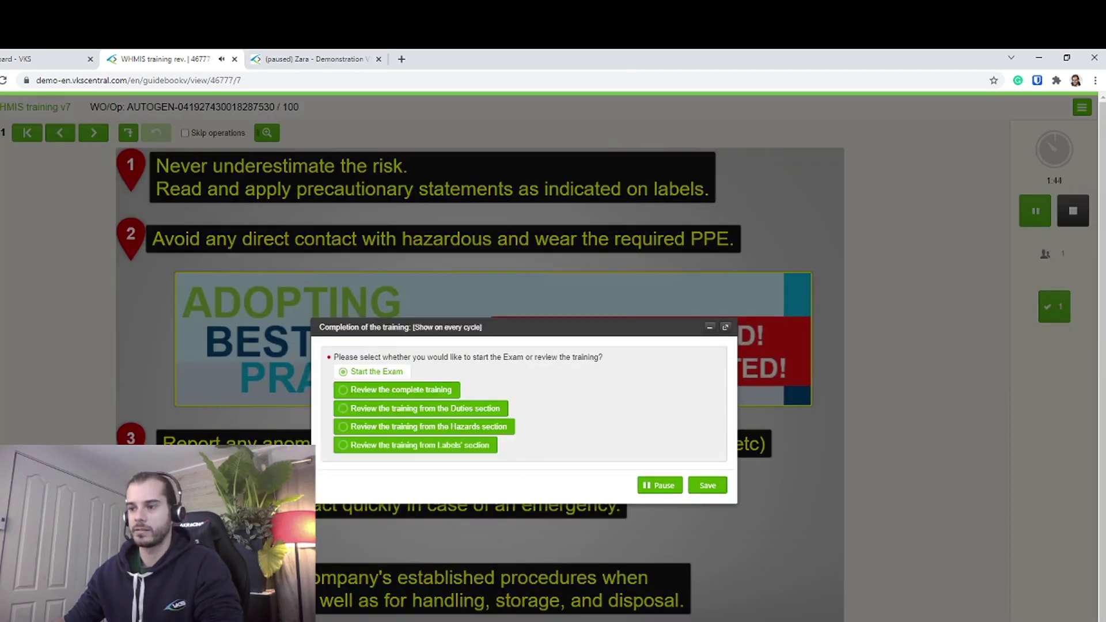
left_click(696, 491)
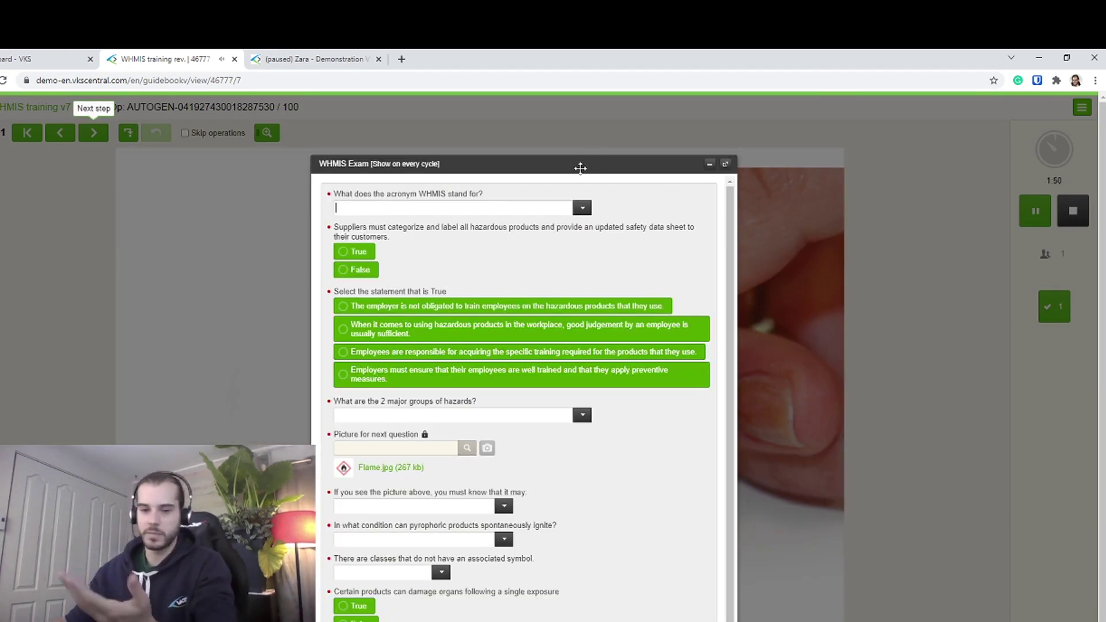
Step: Answer the acronym question with Workplace Hazardous Materials Information System
left_click(372, 206)
left_click_drag(341, 196, 548, 202)
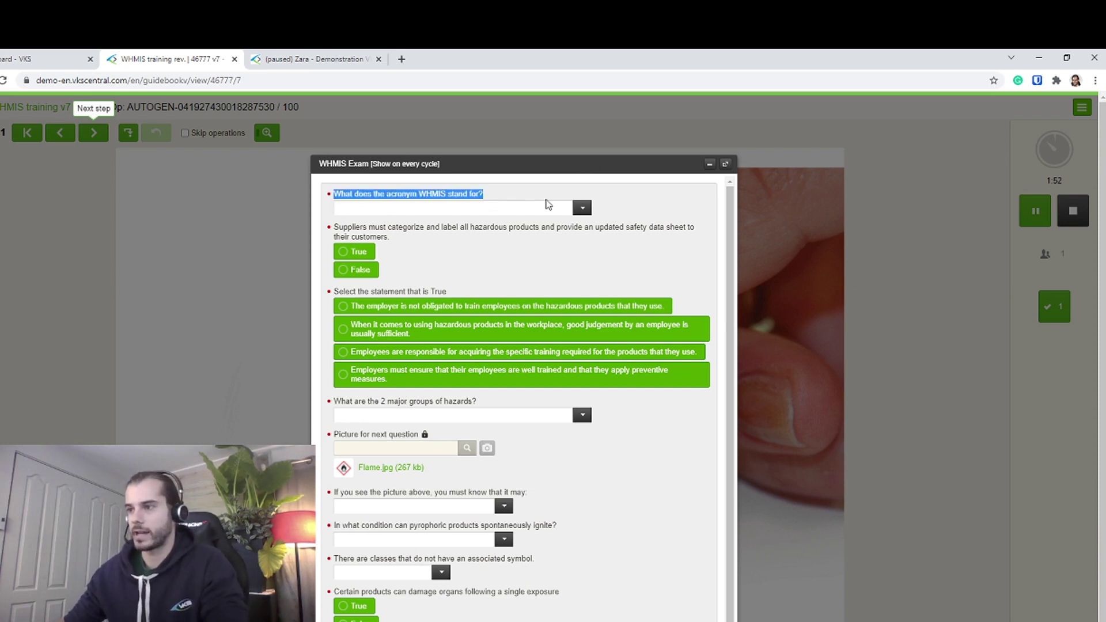
left_click(581, 209)
left_click(427, 248)
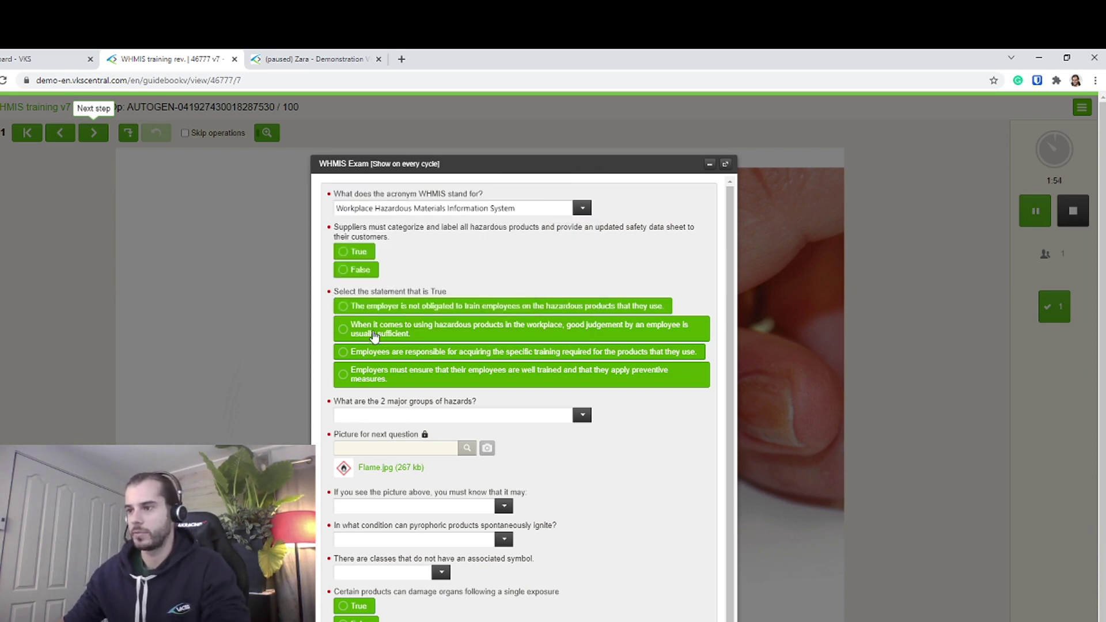
left_click(581, 208)
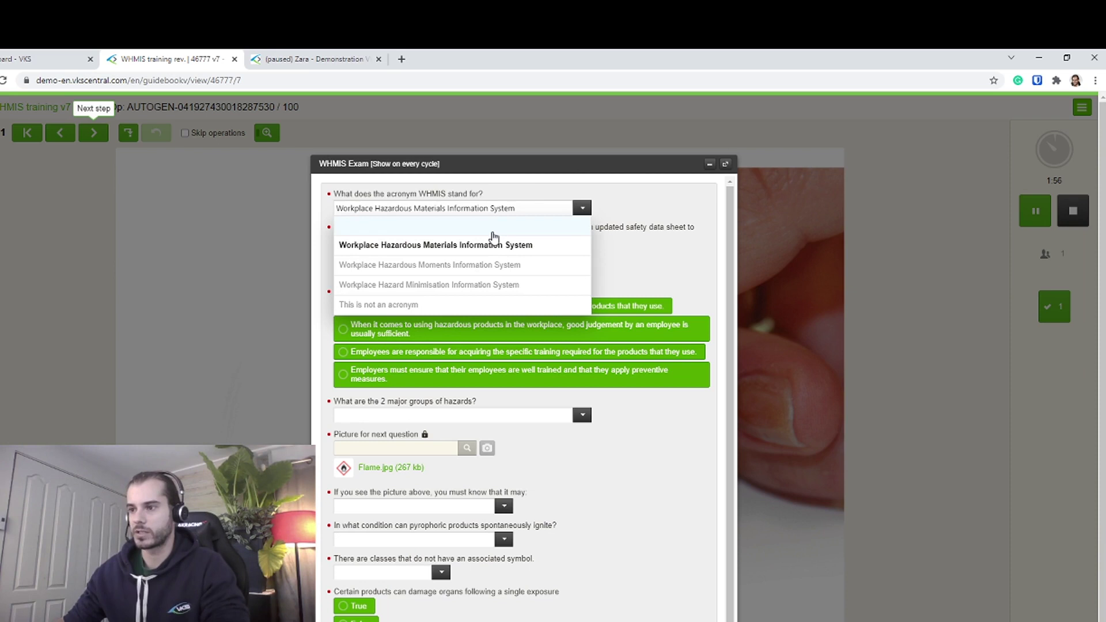
left_click(602, 268)
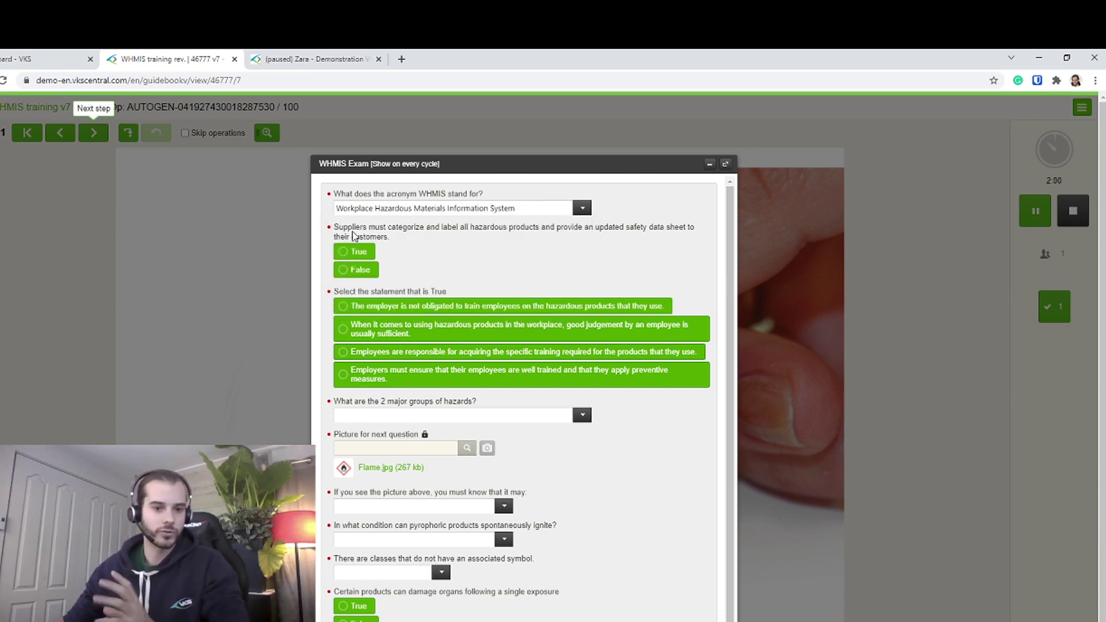
Step: Answer True for suppliers, pick the good-judgement statement, and choose physical and health hazard groups
left_click(363, 253)
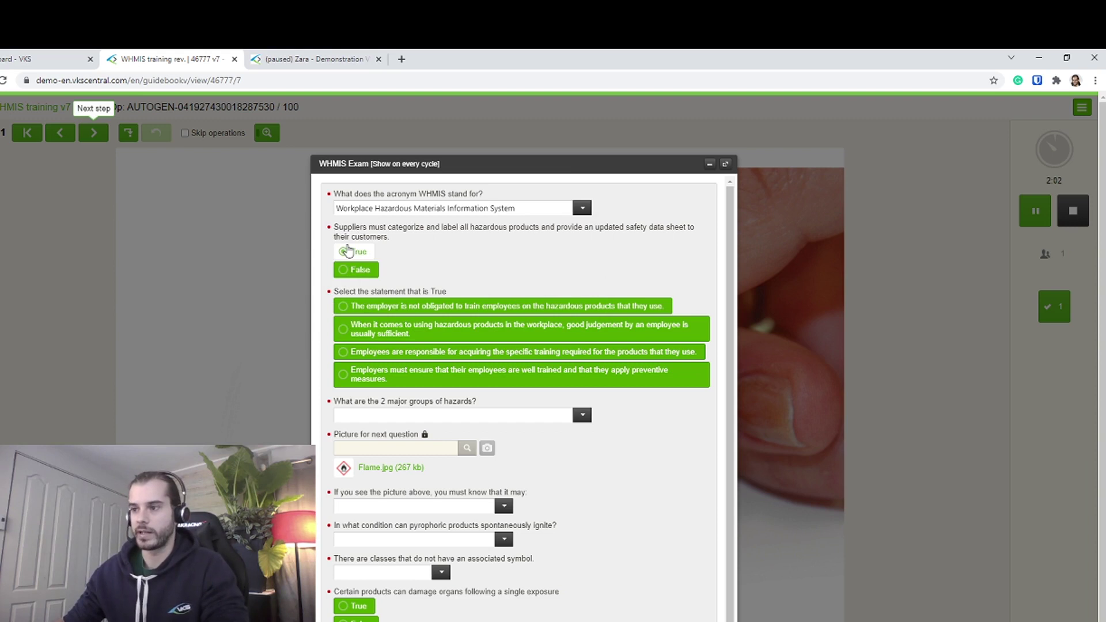
left_click_drag(338, 295, 464, 296)
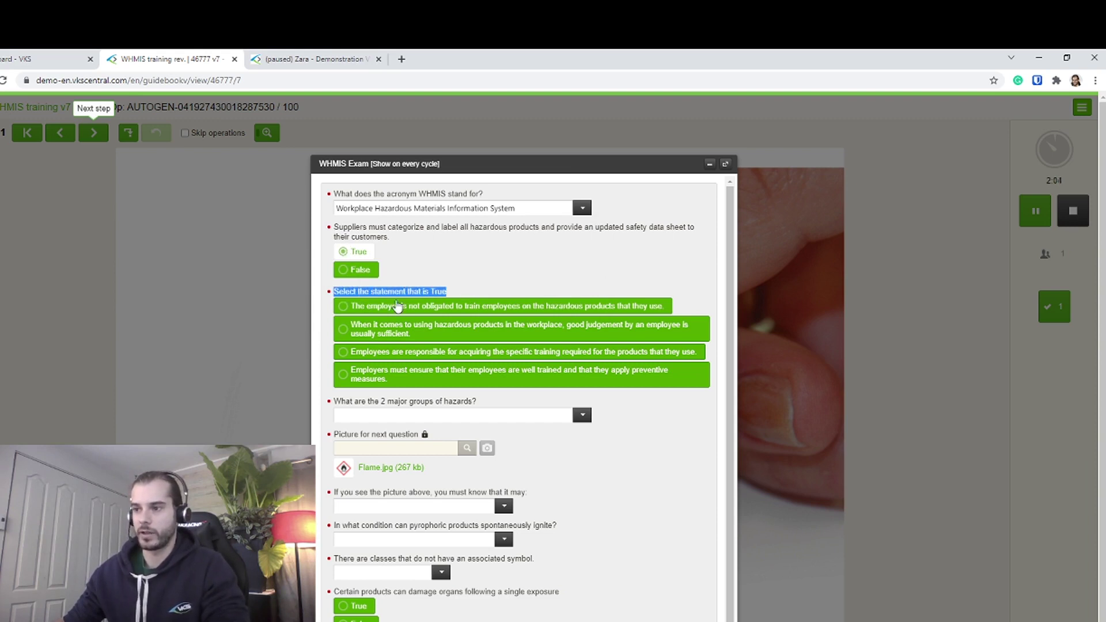
left_click(375, 338)
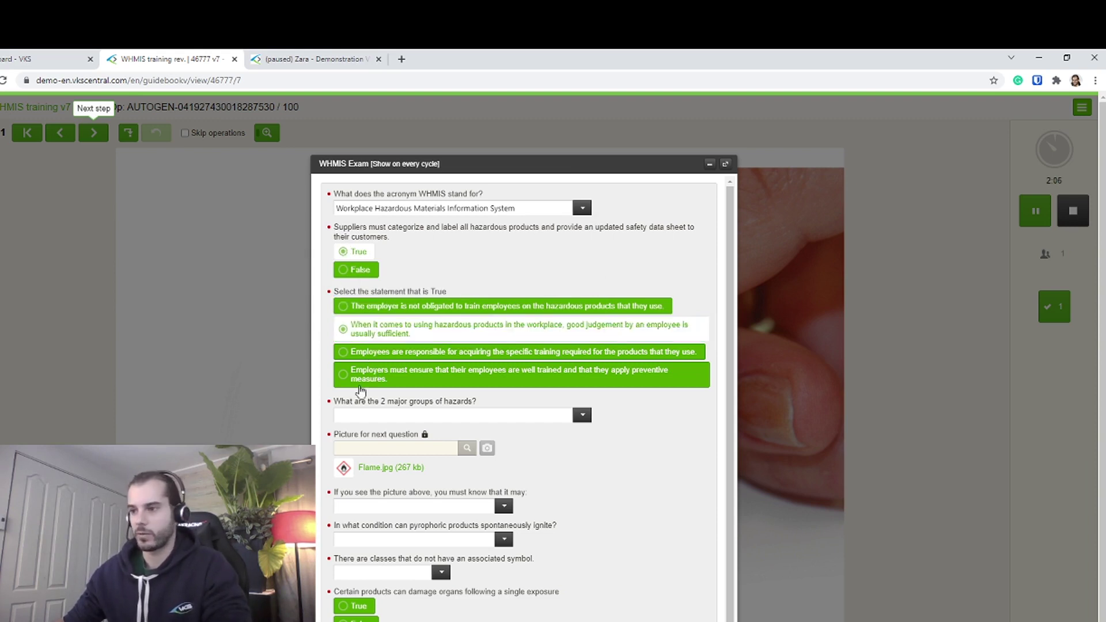
left_click_drag(328, 404, 529, 408)
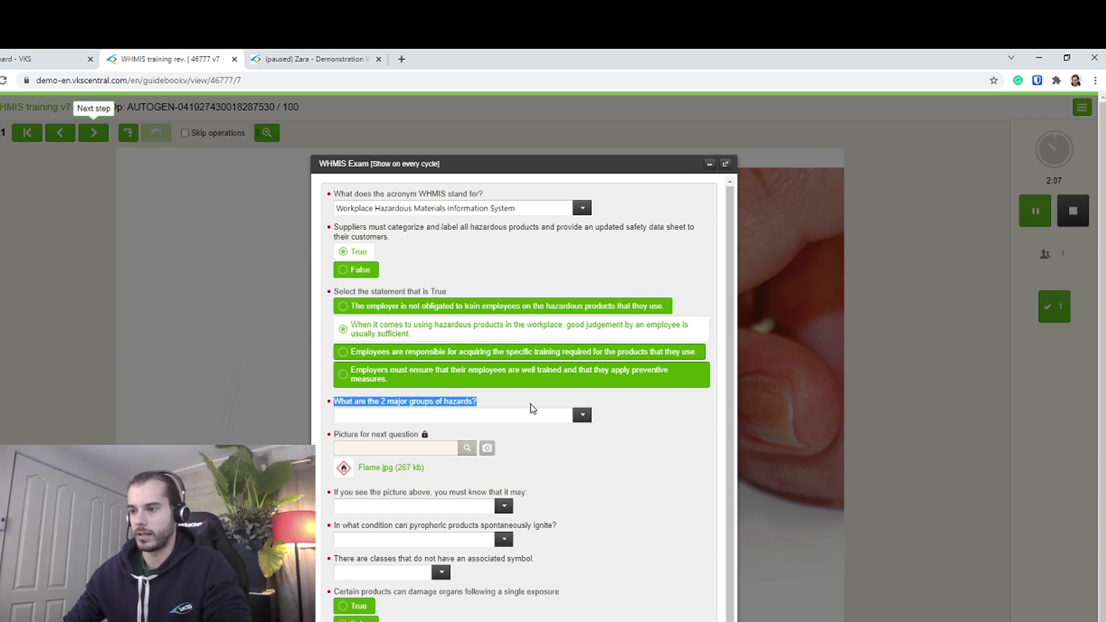
left_click(582, 415)
left_click(526, 471)
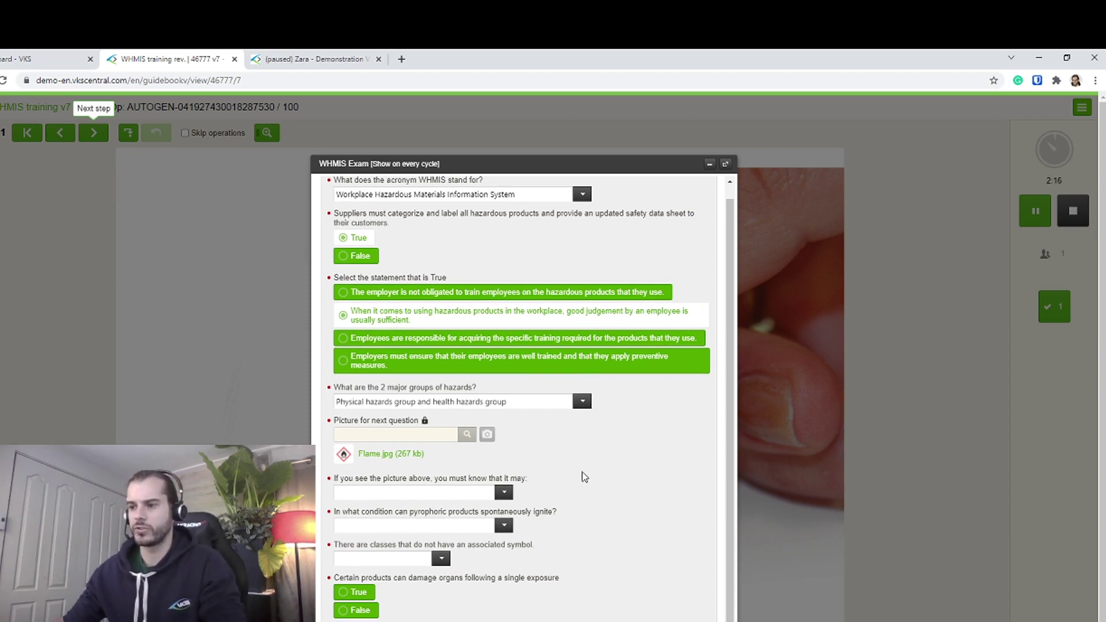
scroll(526, 499, "down", 1)
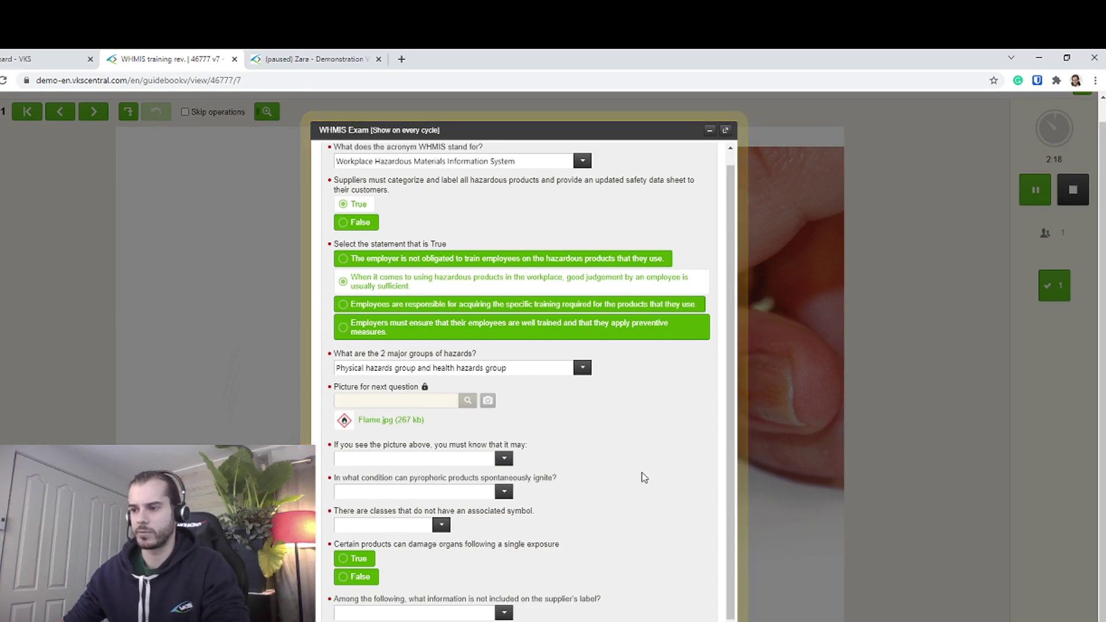
Step: Preview the Flame.jpg picture, close it, then reposition and minimize the WHMIS Exam window
left_click(380, 420)
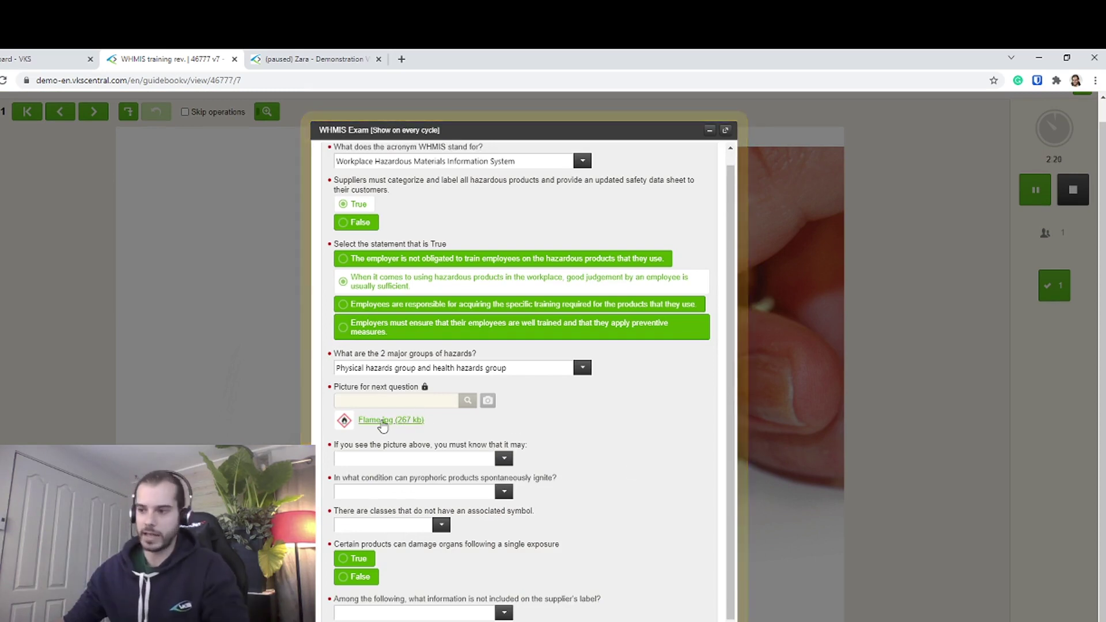
scroll(555, 425, "down", 2)
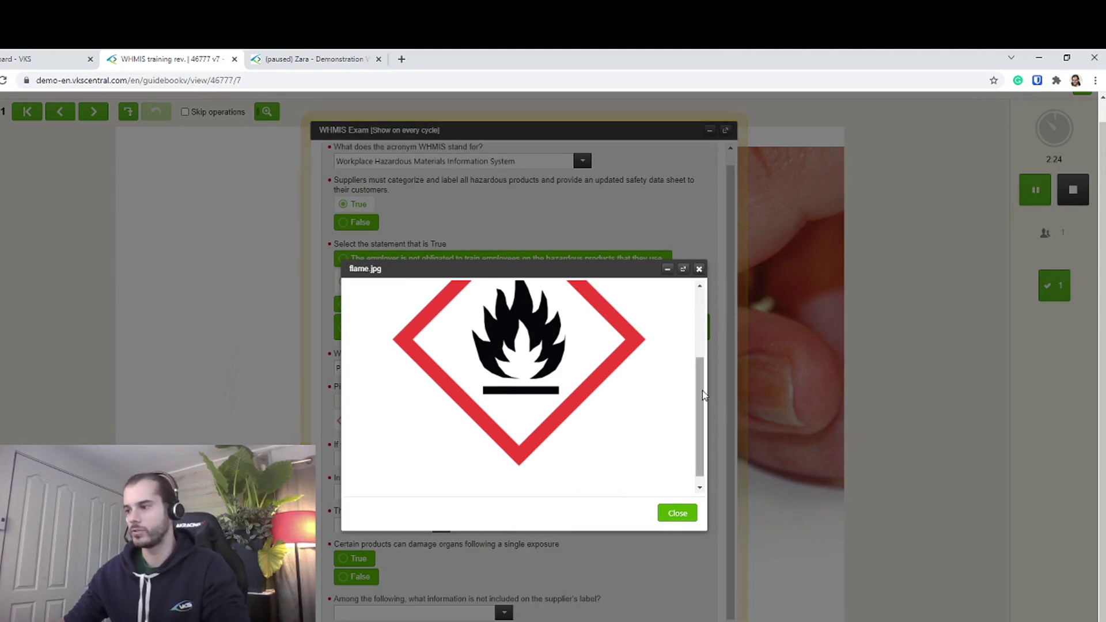
scroll(700, 380, "up", 1)
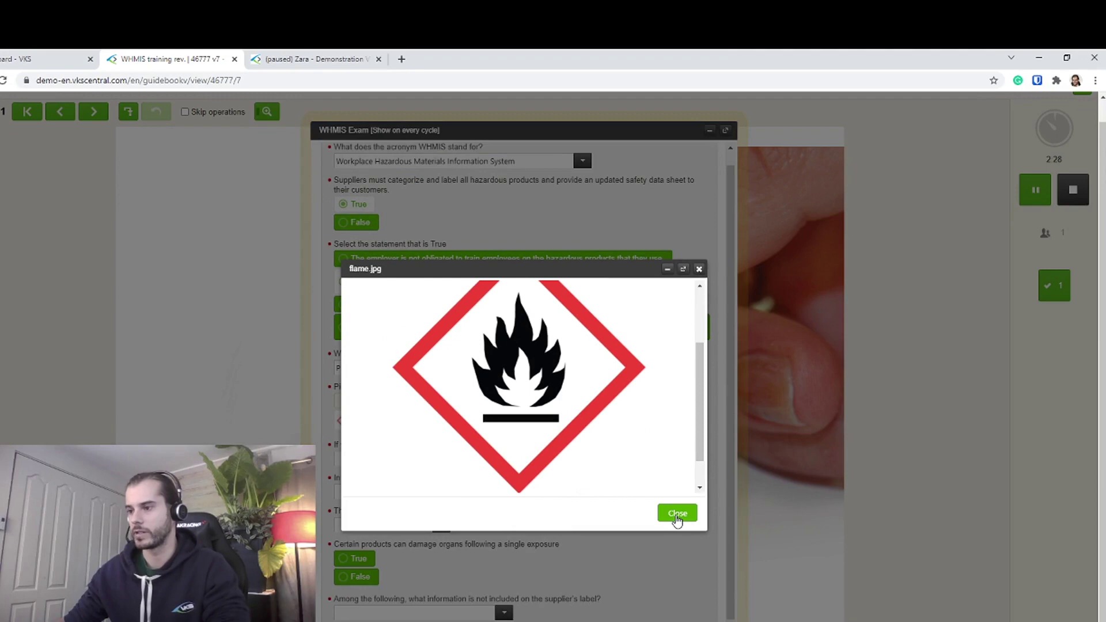
left_click(676, 516)
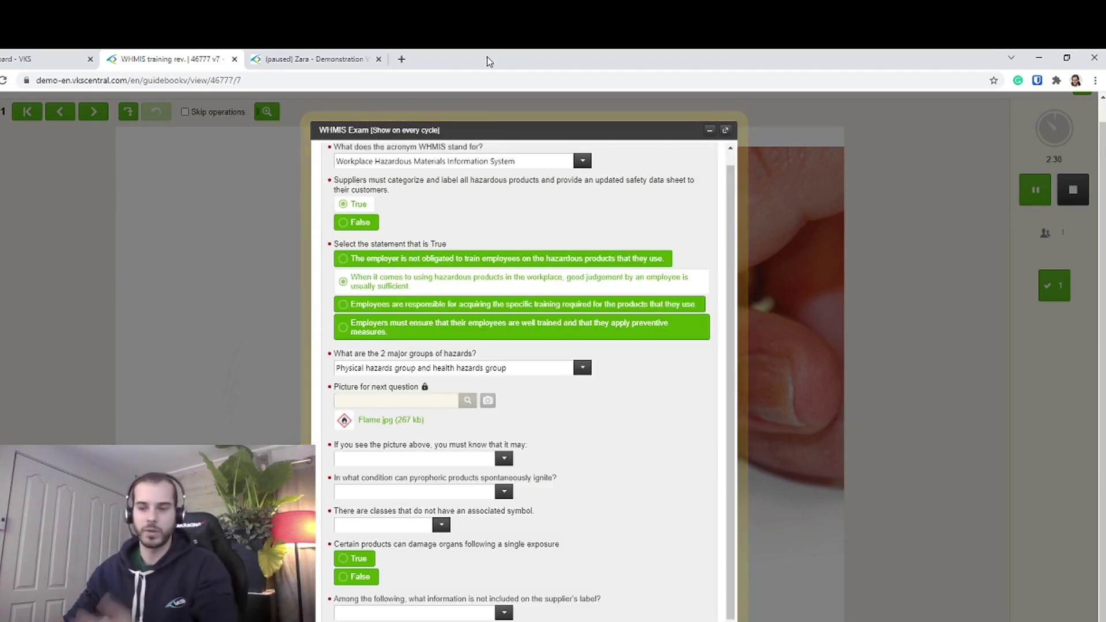
left_click_drag(459, 130, 419, 128)
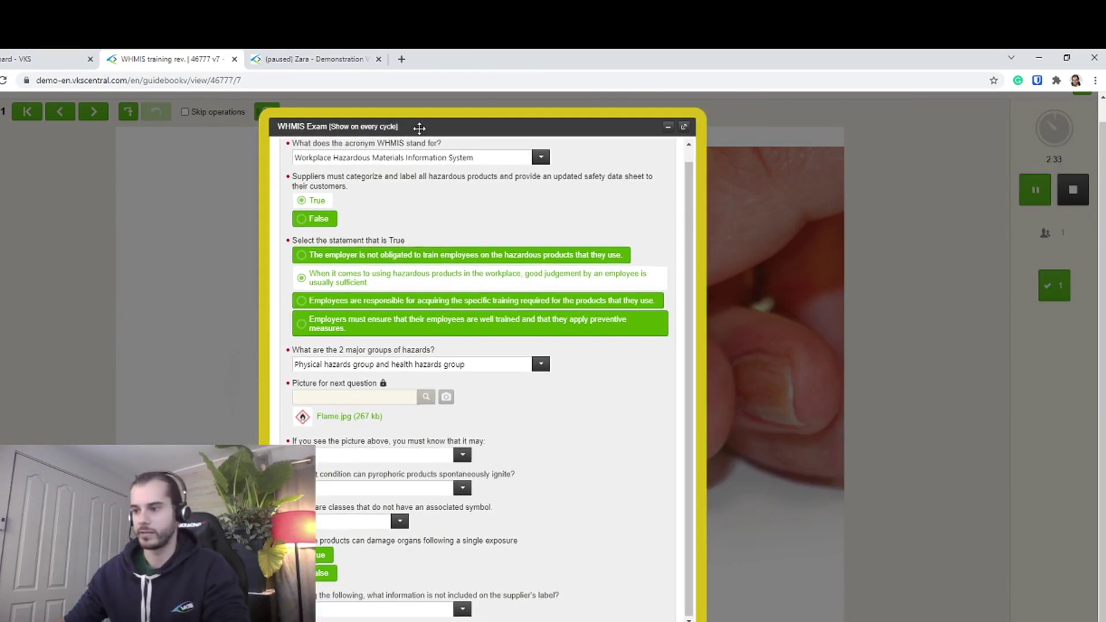
left_click(668, 126)
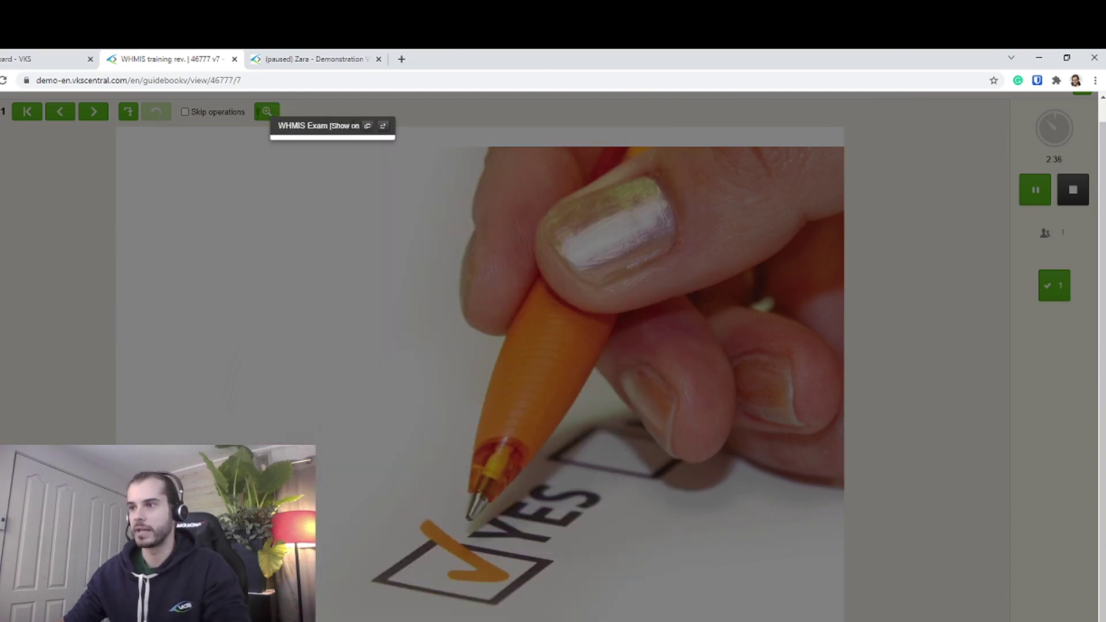
Step: Restore the exam and answer the picture, pyrophoric ('are exposed to air'), symbol classes and supplier label questions
left_click(368, 127)
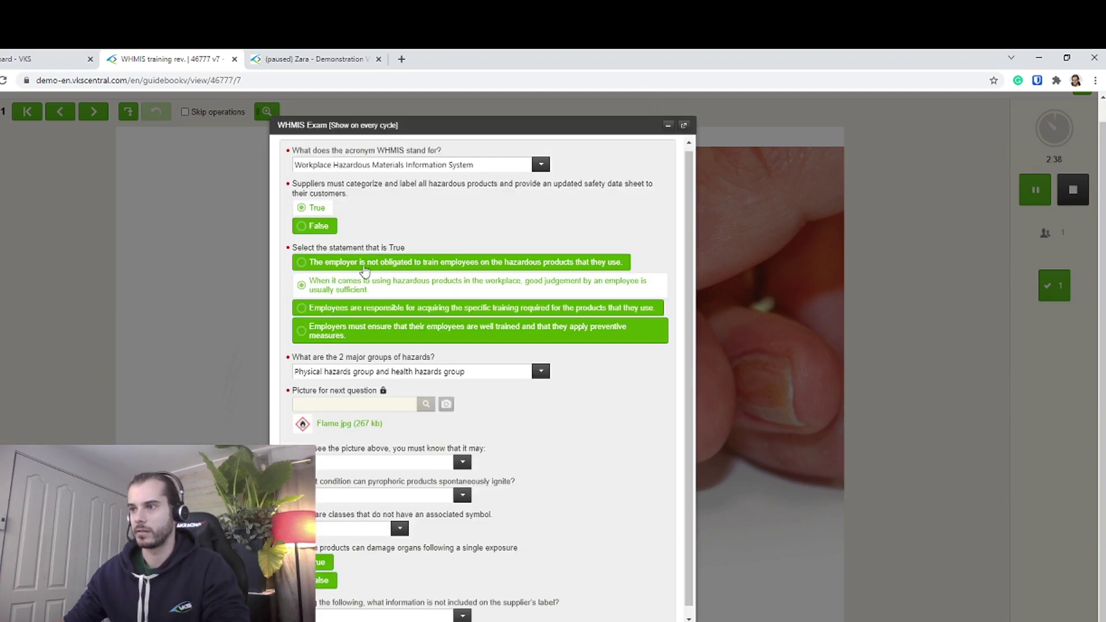
left_click(461, 465)
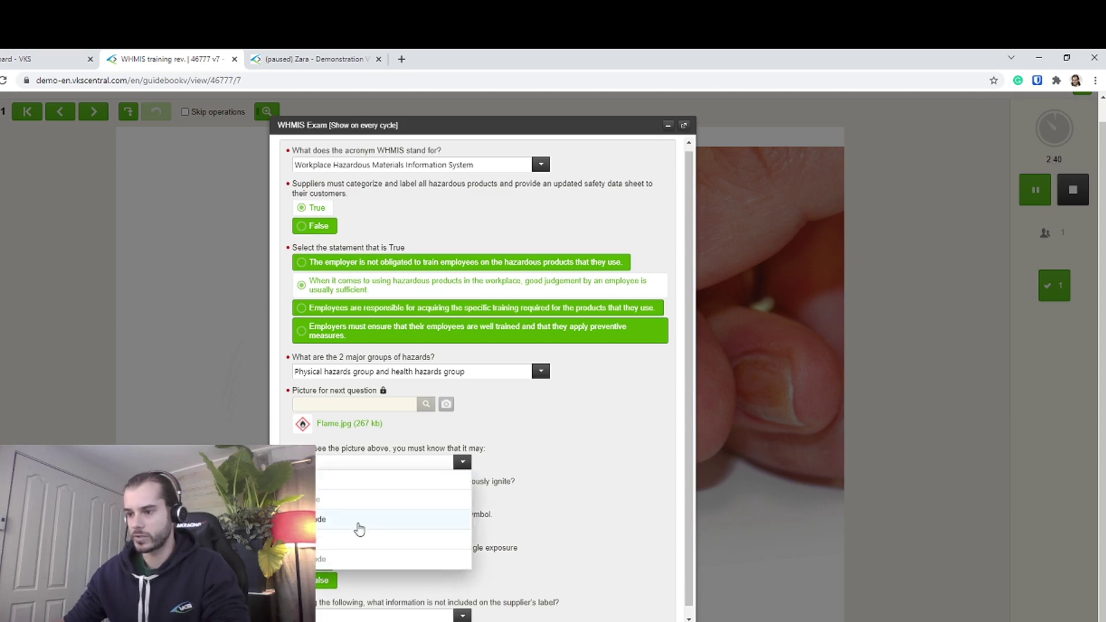
left_click(356, 524)
left_click(462, 496)
left_click(367, 541)
left_click(400, 529)
left_click(341, 562)
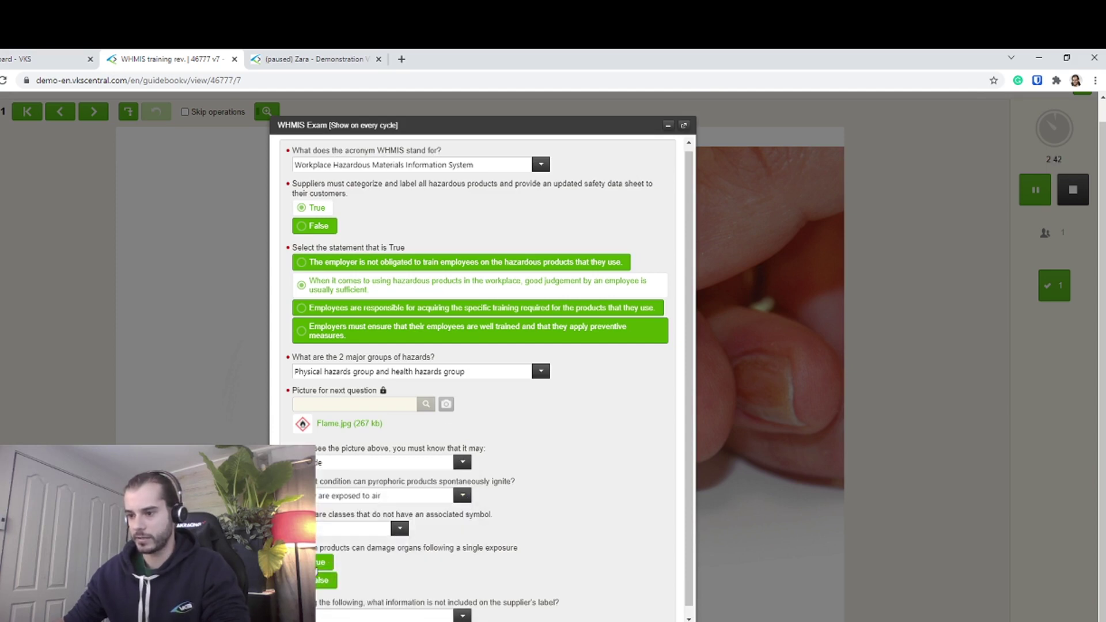
scroll(570, 561, "down", 1)
left_click(391, 620)
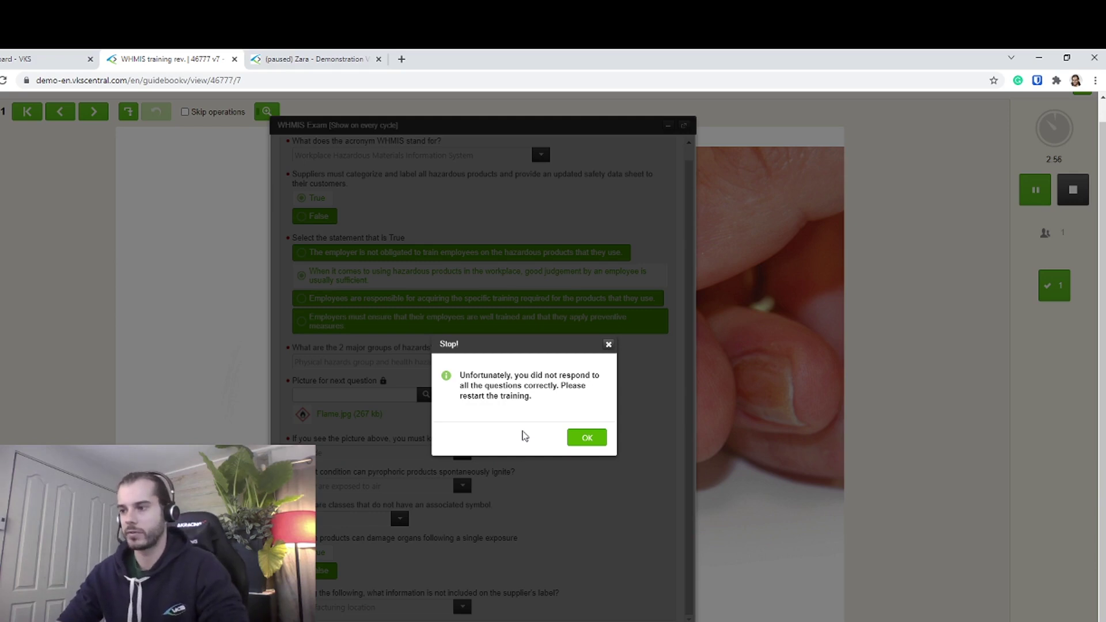
Step: Dismiss the Stop! notice, advance the slides to the Workers duties slide, and return to the dashboard
left_click(586, 446)
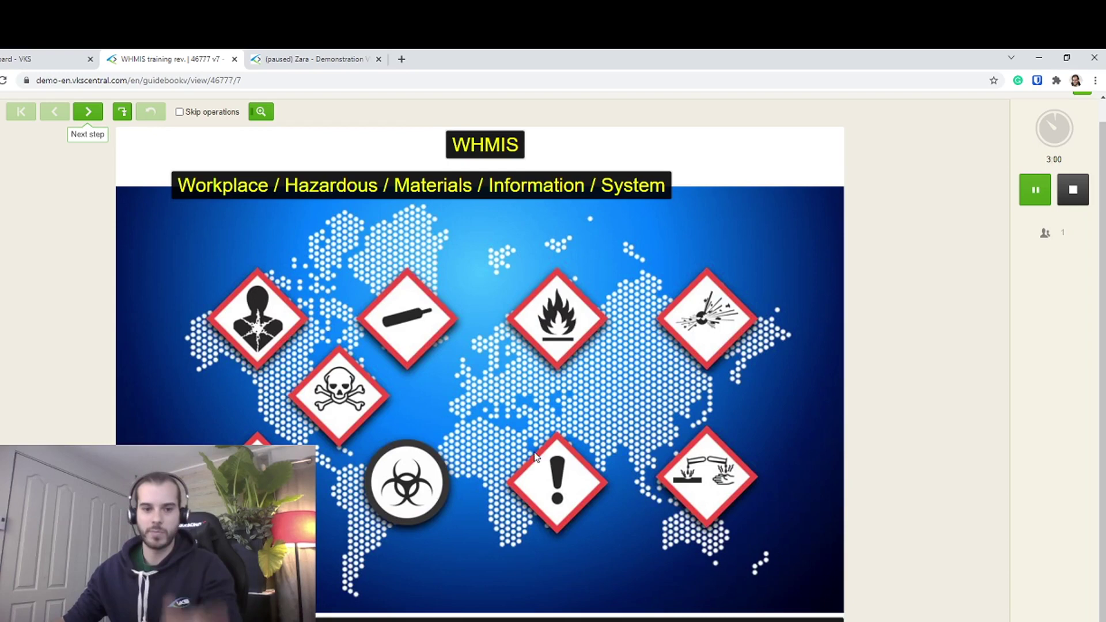
left_click(88, 113)
left_click(81, 138)
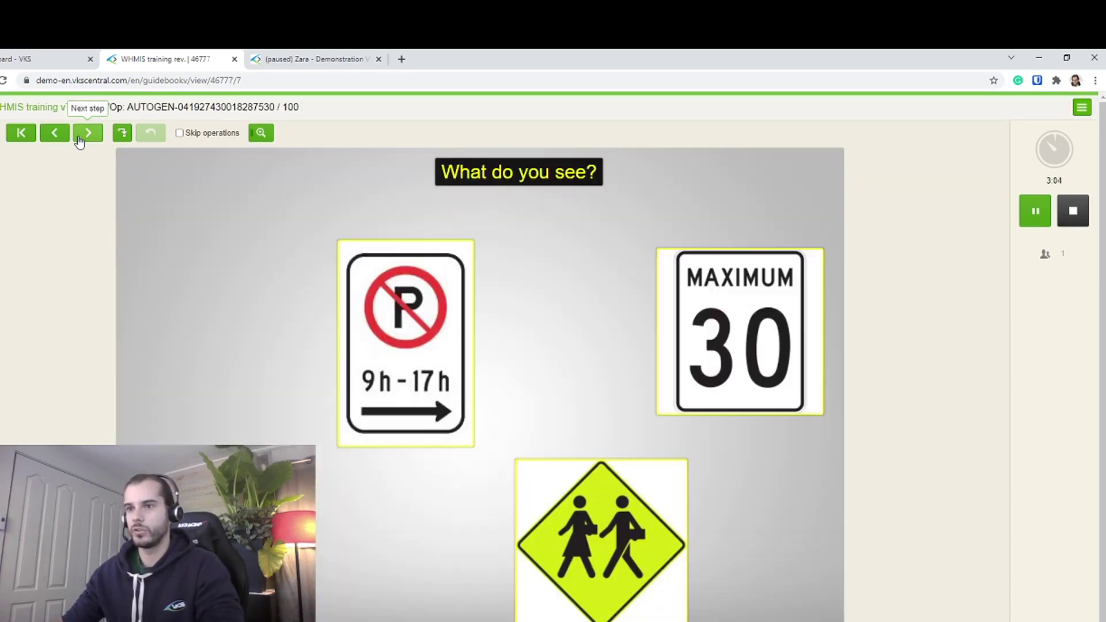
left_click(81, 138)
left_click(81, 137)
left_click(81, 137)
left_click(80, 139)
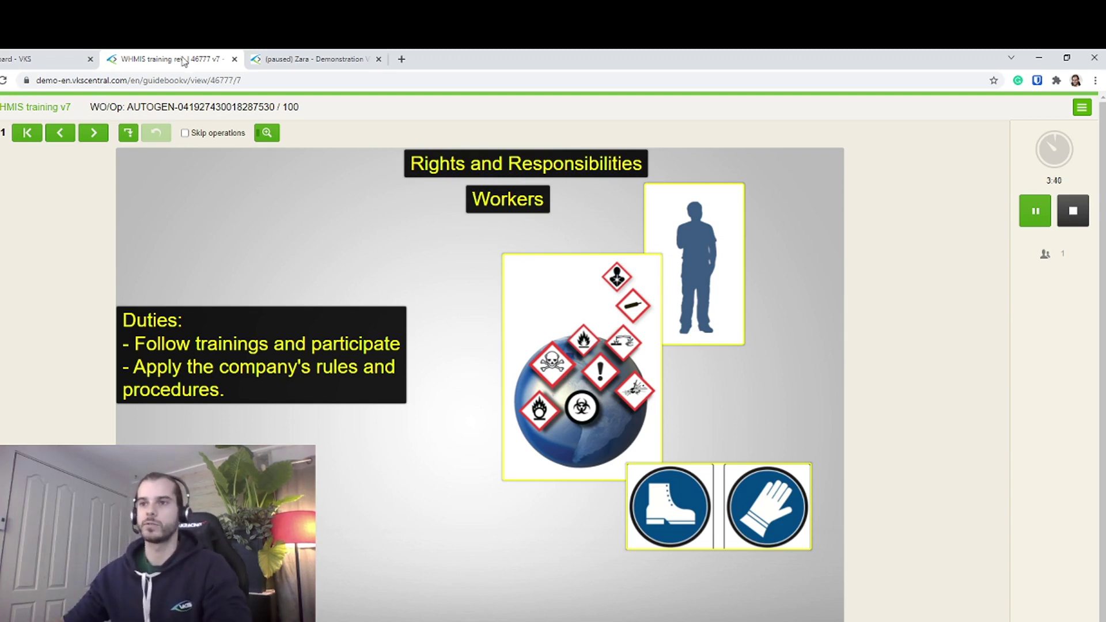
left_click(50, 62)
Step: Open Production reports and search for guide number 46777
left_click(483, 159)
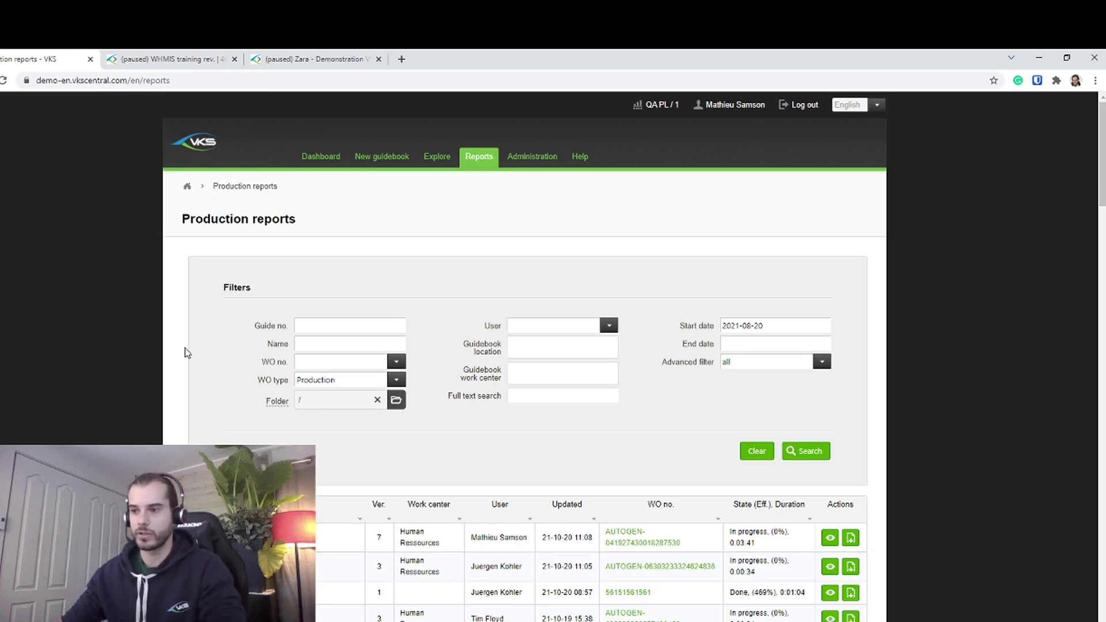
left_click(316, 326)
type("46777")
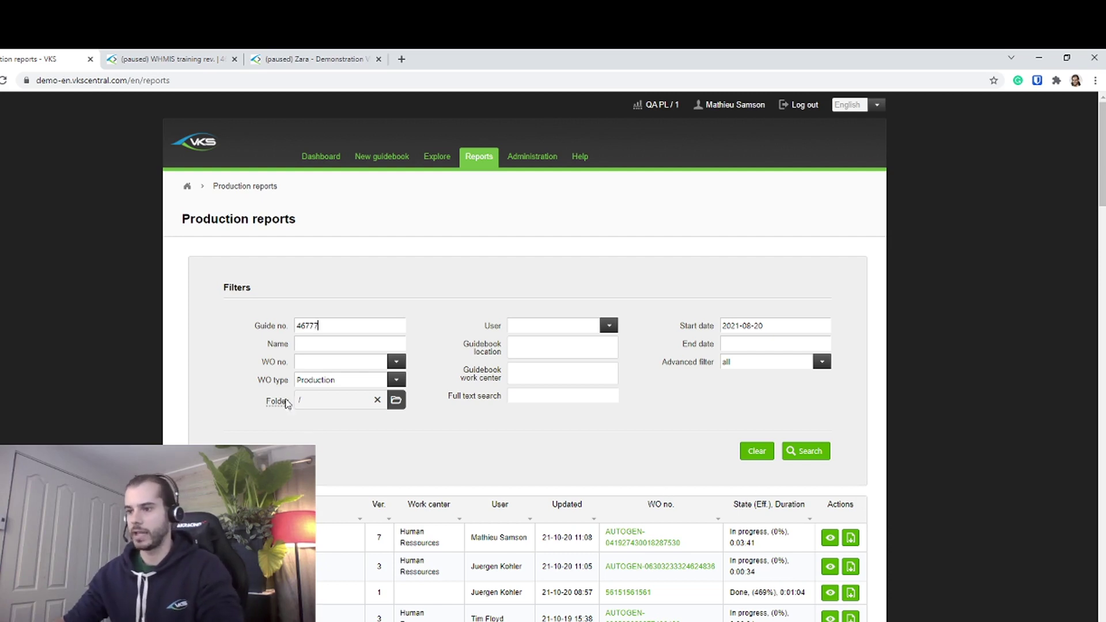
left_click(804, 454)
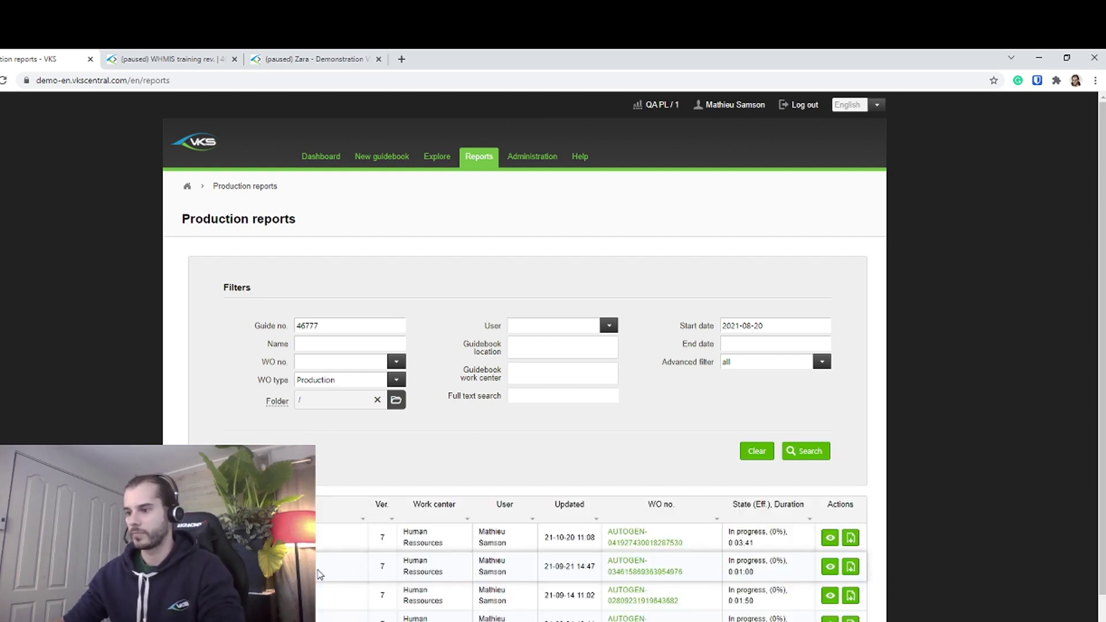
Step: Check the runs' In progress states and open the WHMIS training run's operation report
scroll(445, 388, "down", 2)
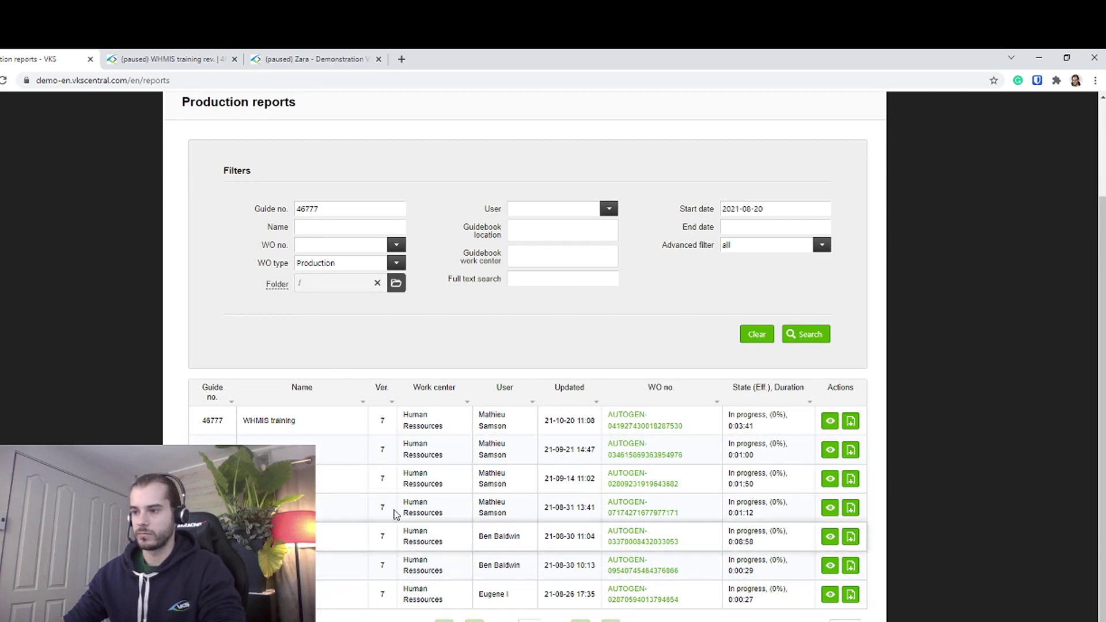
left_click_drag(478, 415, 518, 426)
left_click(486, 449)
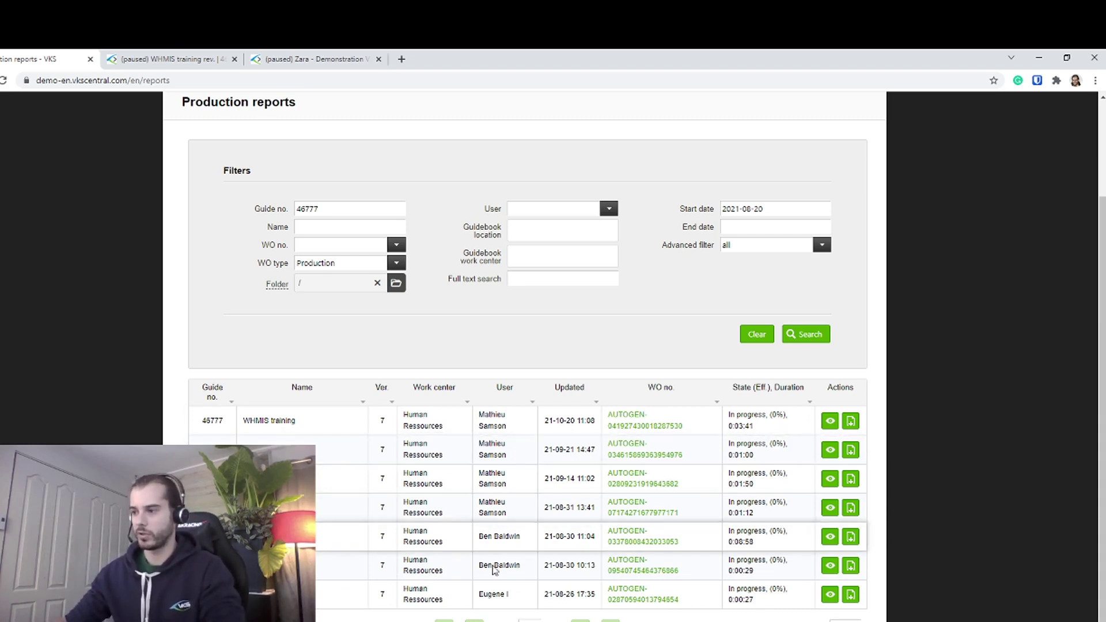
left_click_drag(730, 414, 768, 416)
left_click_drag(730, 450, 748, 504)
left_click(736, 504)
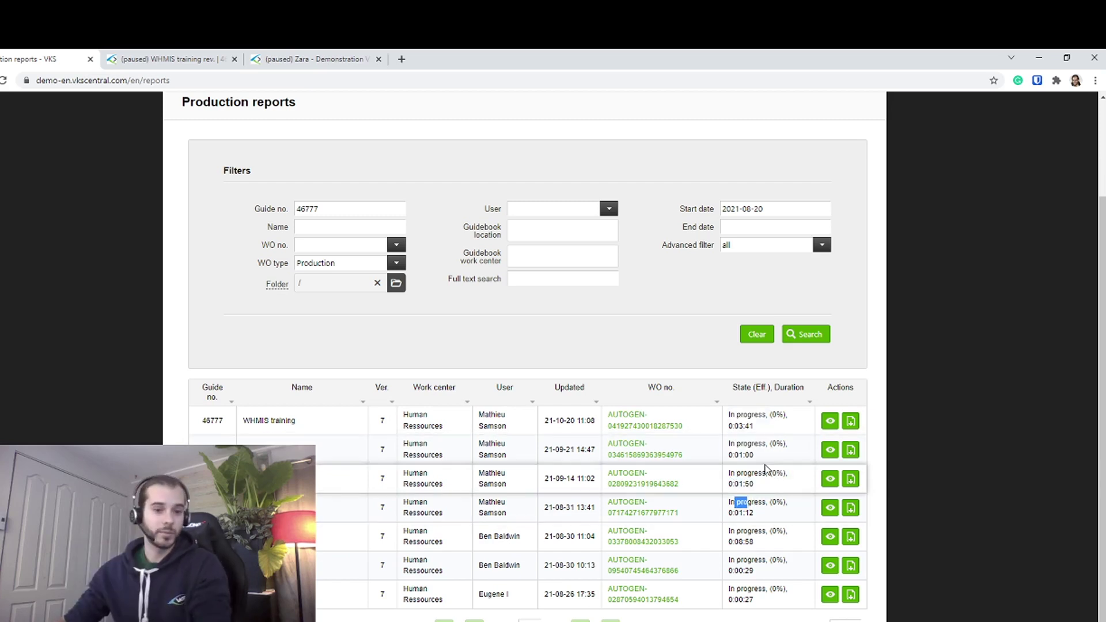
left_click(86, 436)
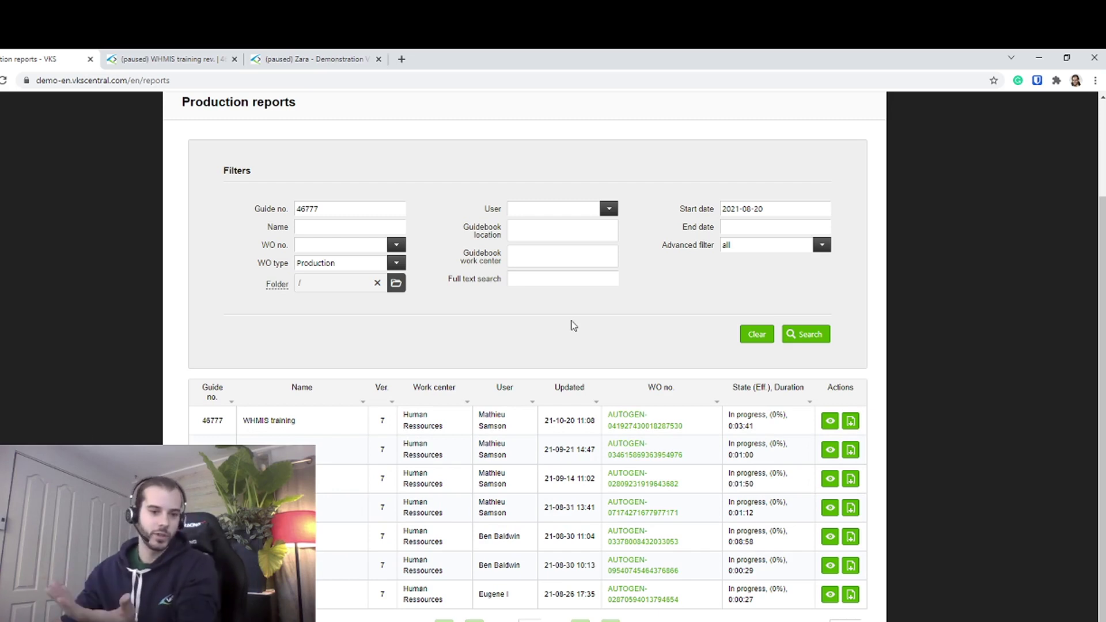
double_click(574, 325)
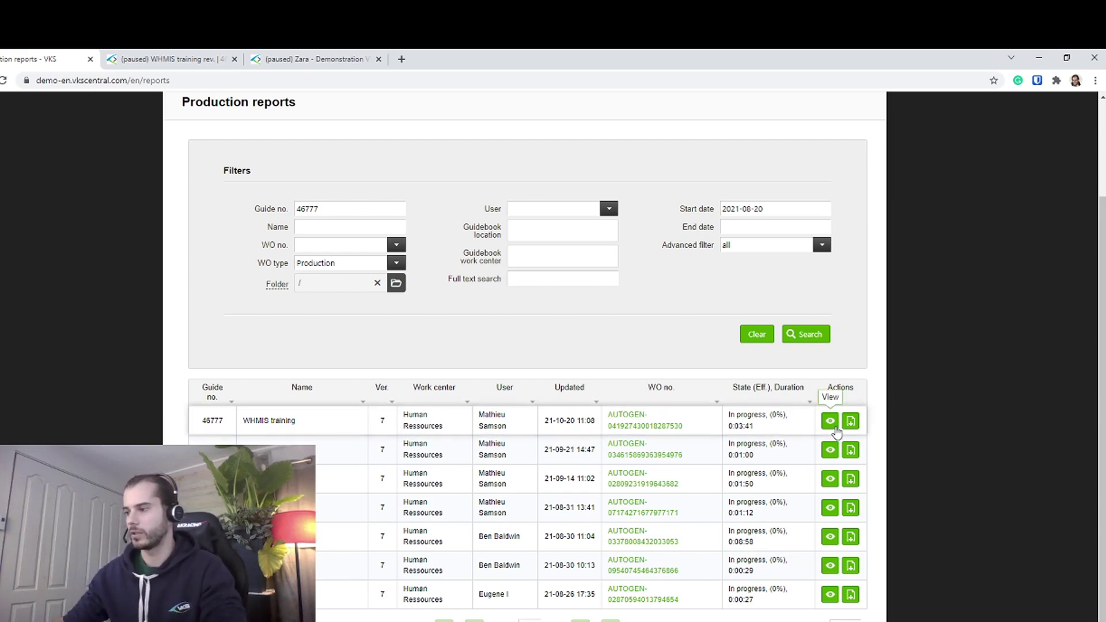
left_click(830, 422)
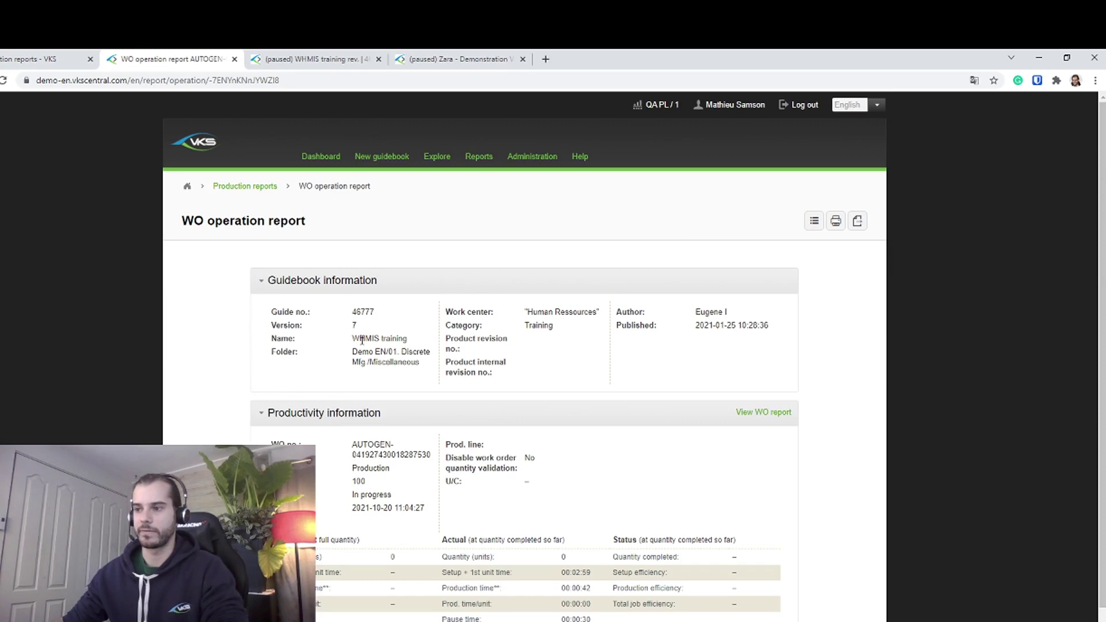
Step: Highlight the WHMIS training guidebook name and scroll down to the report's events
triple_click(362, 340)
left_click(397, 340)
scroll(395, 390, "down", 1)
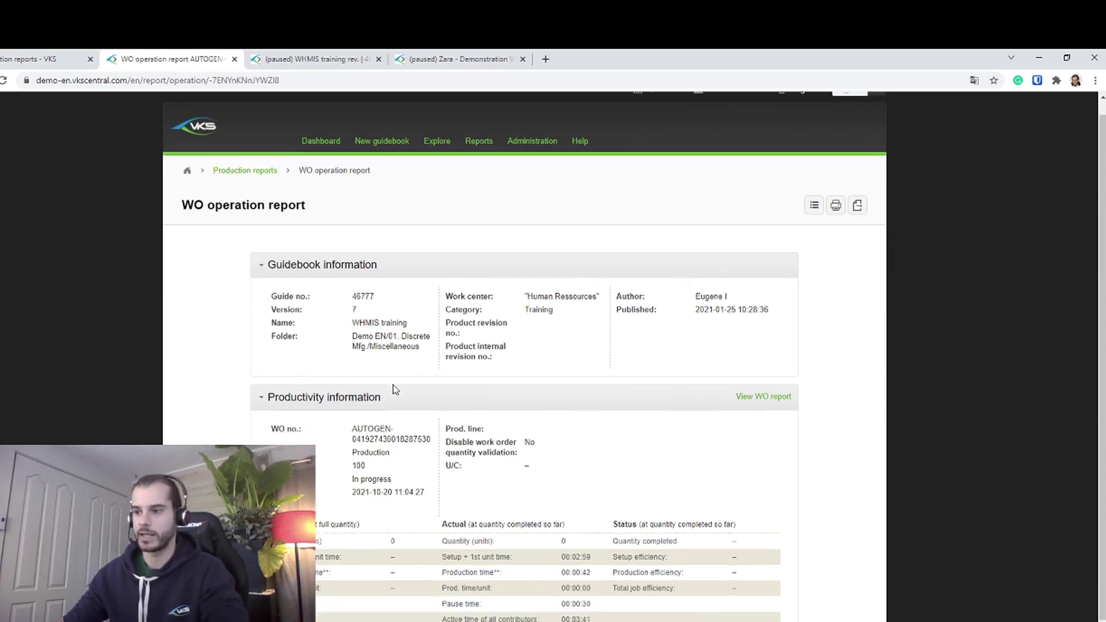
scroll(395, 390, "down", 2)
scroll(365, 570, "down", 4)
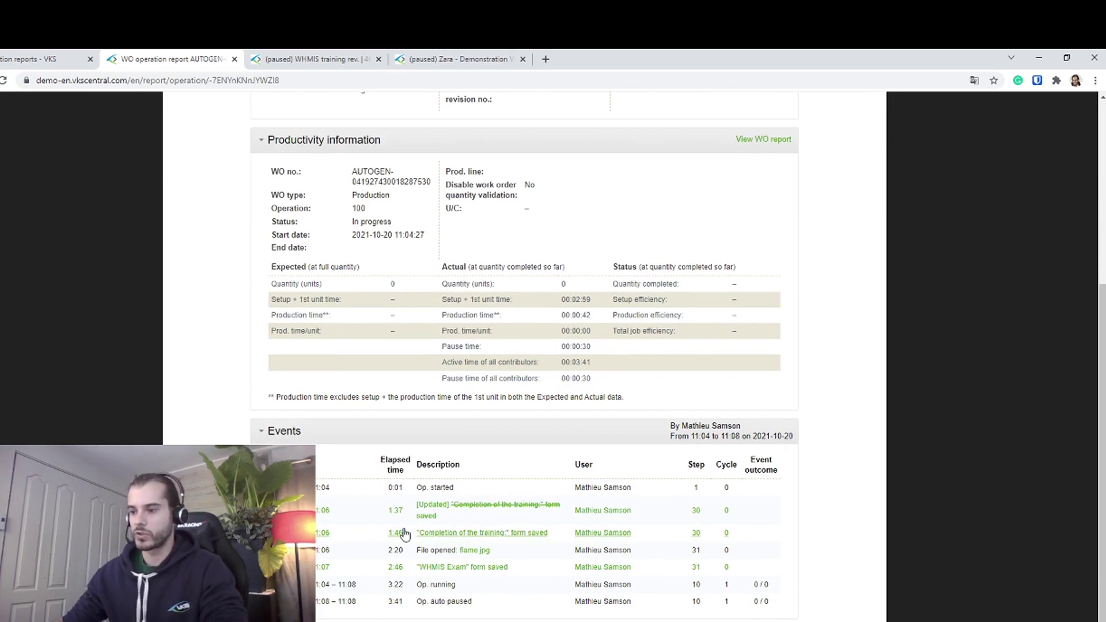
Step: View and close the Completion of the training and WHMIS Exam forms, then scroll through the forms
left_click(483, 536)
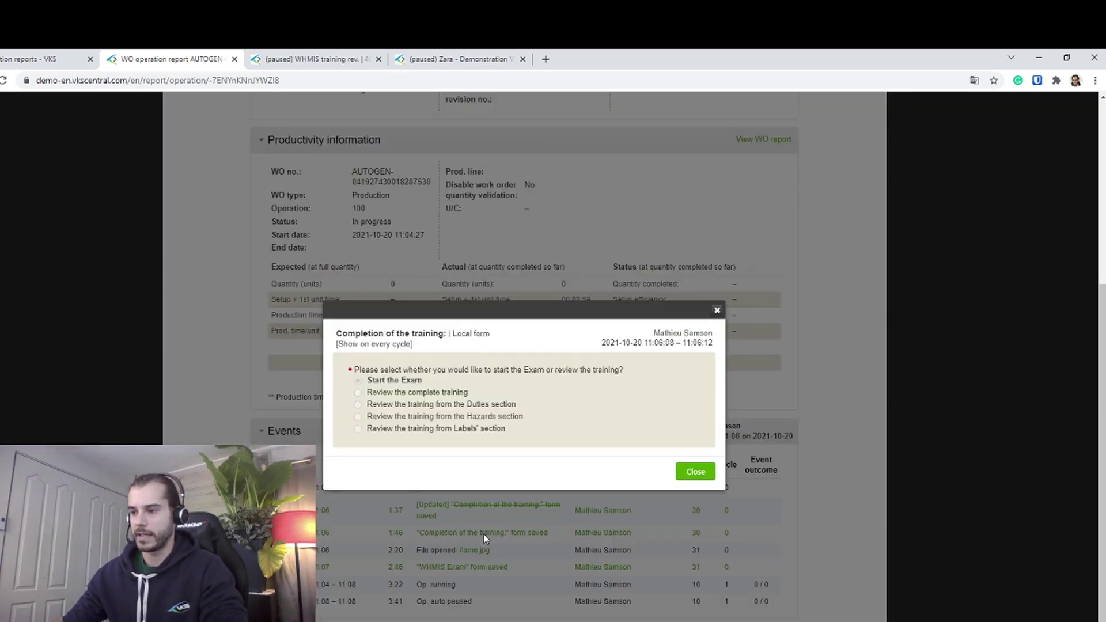
left_click(691, 473)
left_click(464, 569)
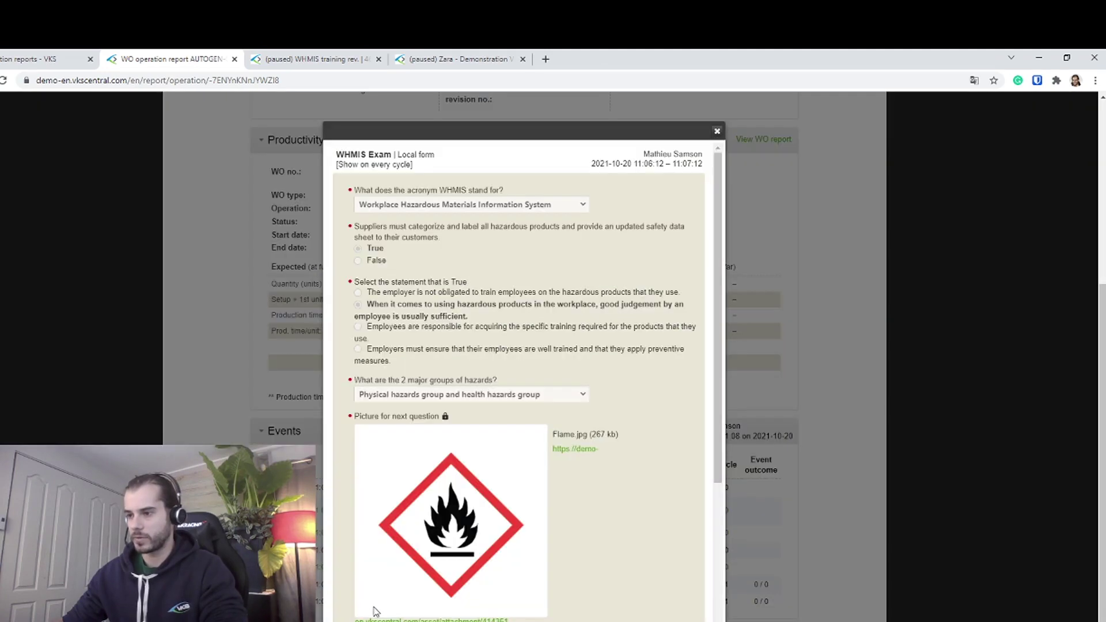
scroll(596, 393, "down", 3)
key("Escape")
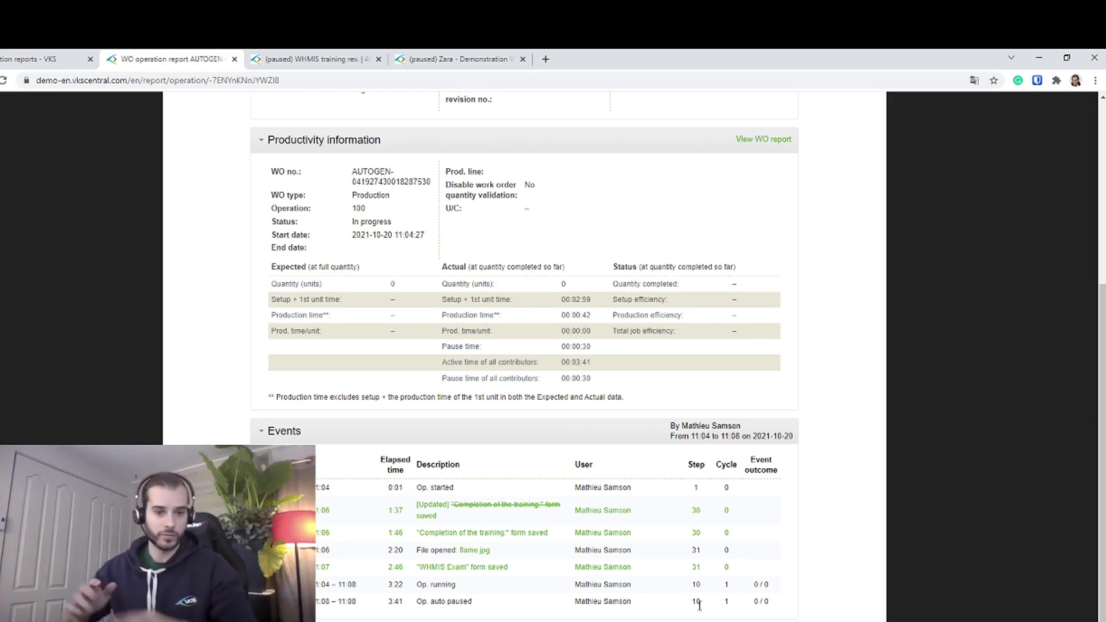
scroll(524, 358, "down", 15)
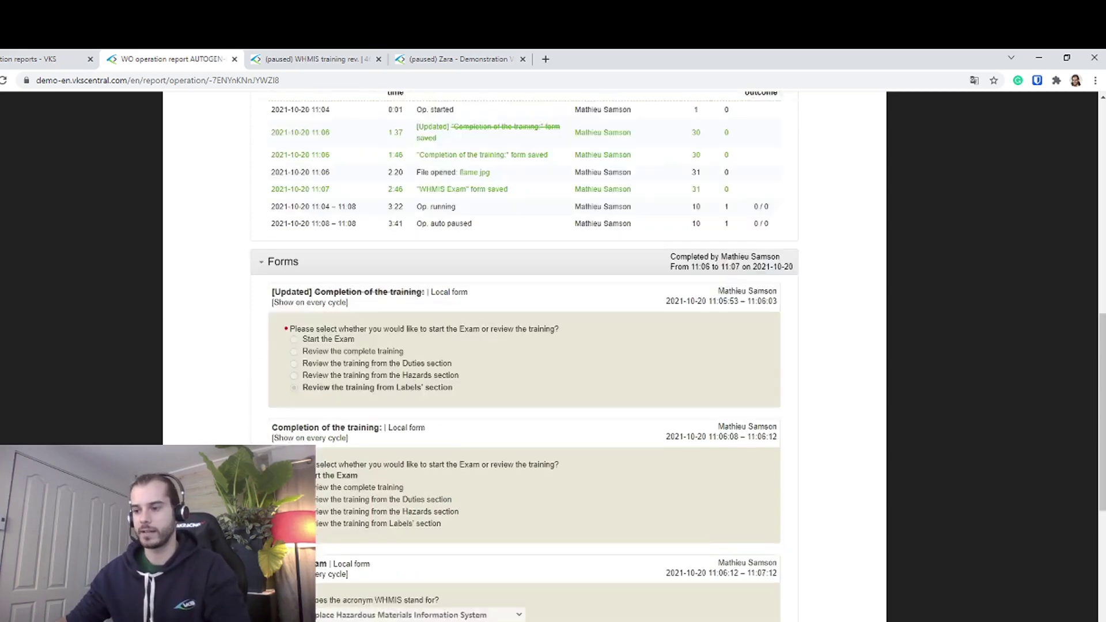
scroll(525, 357, "down", 2)
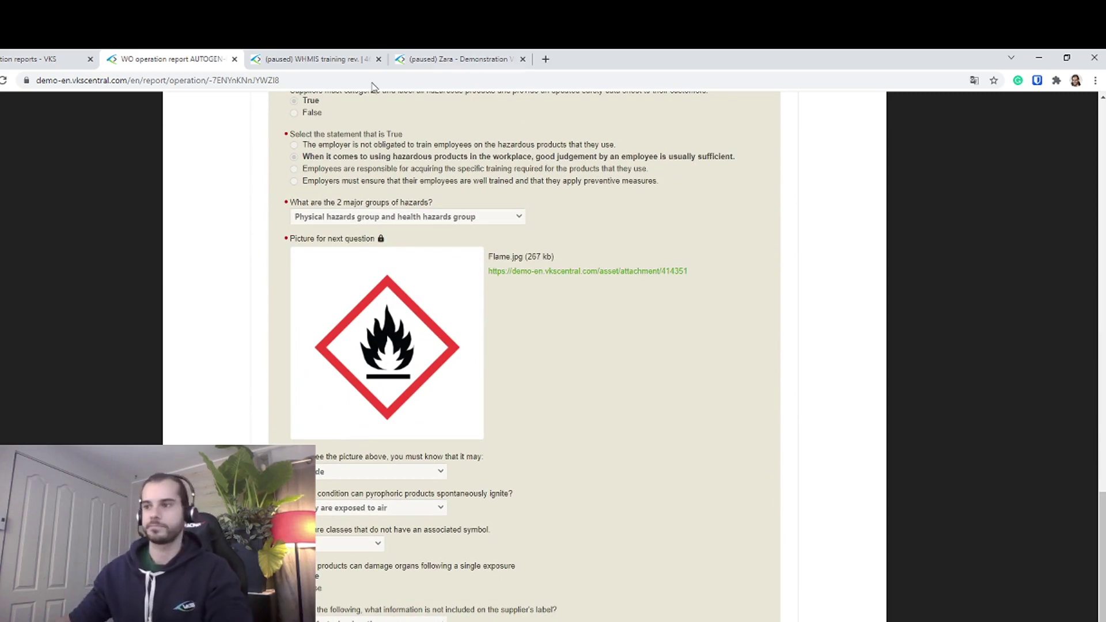
scroll(288, 380, "up", 18)
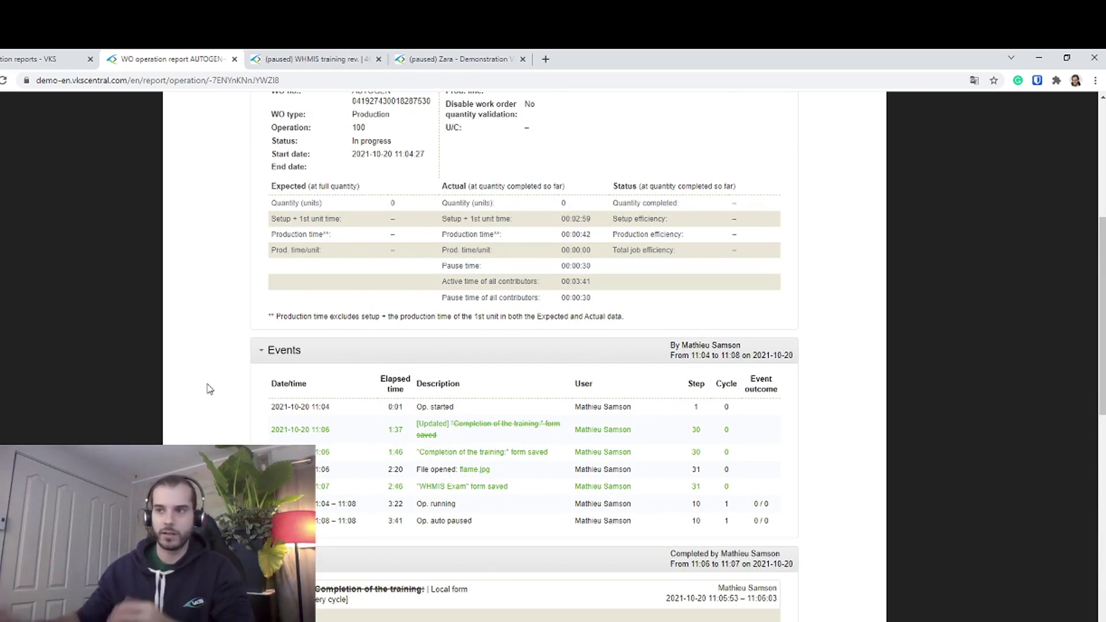
Step: Visit the WHMIS training guide page, select its address, and return to the Production reports list
left_click(281, 60)
left_click(282, 80)
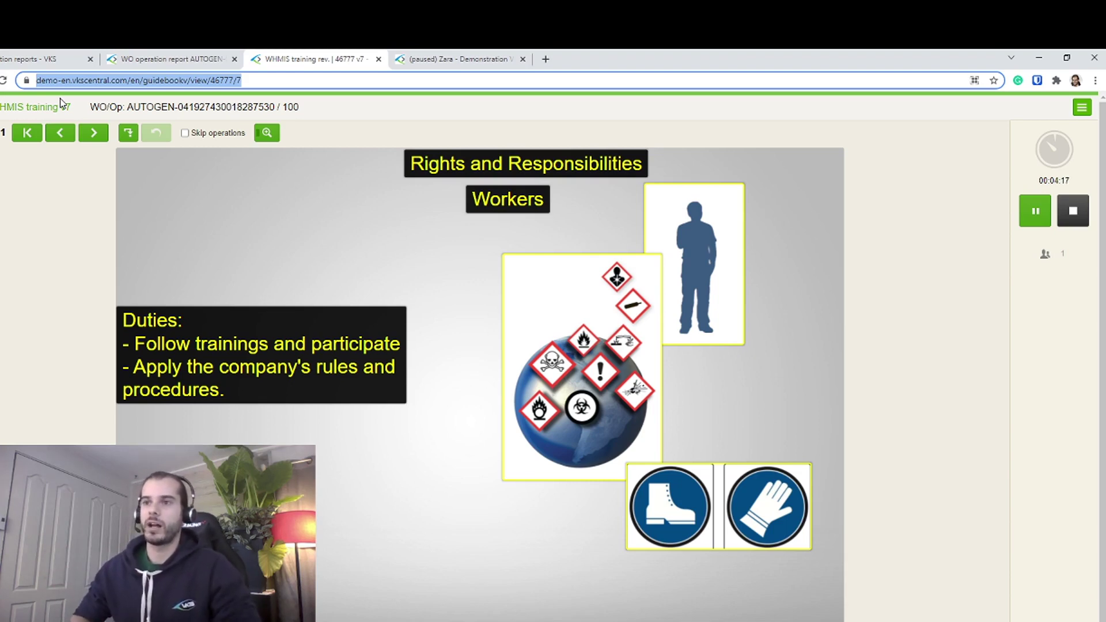
left_click(30, 60)
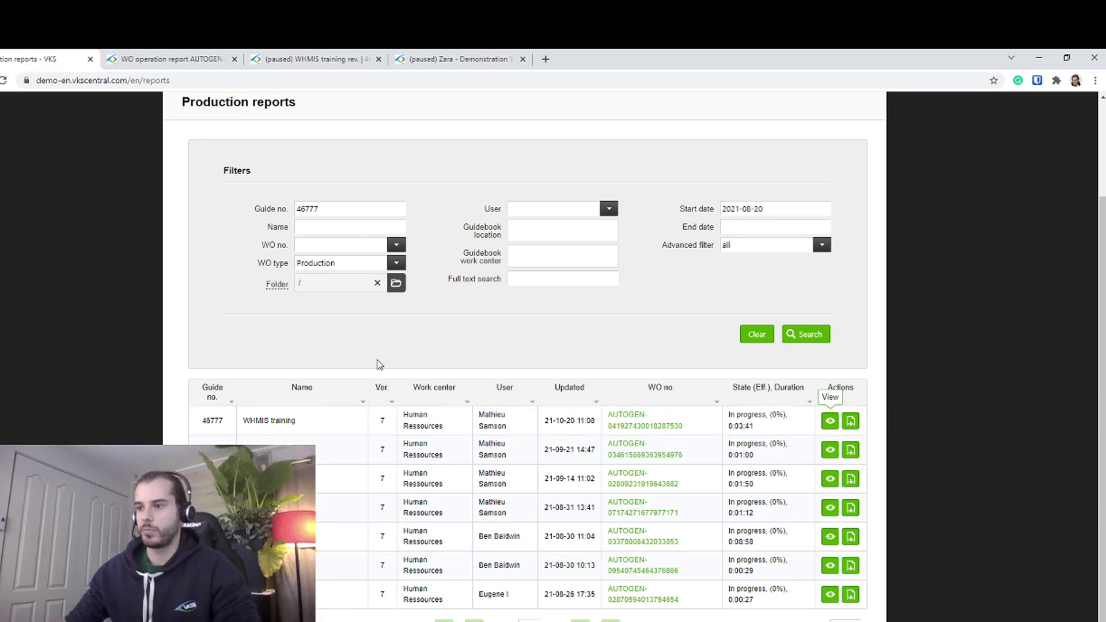
Step: Keep Production as the WO type and filter the reports by a user's name
left_click(396, 266)
left_click(339, 286)
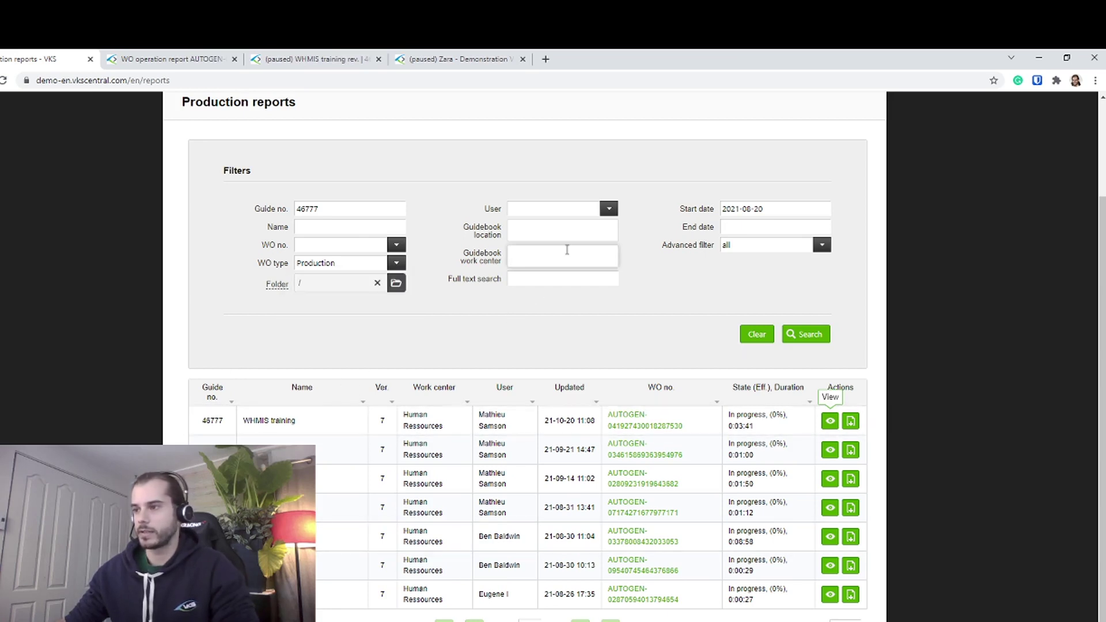
left_click(609, 208)
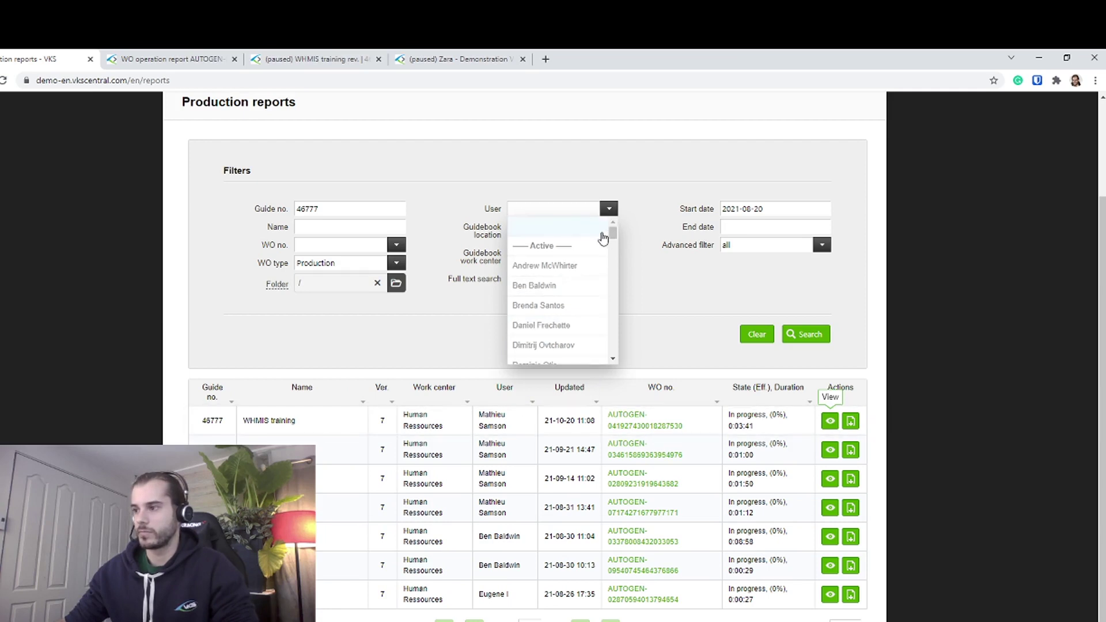
left_click(552, 213)
type("mathieu")
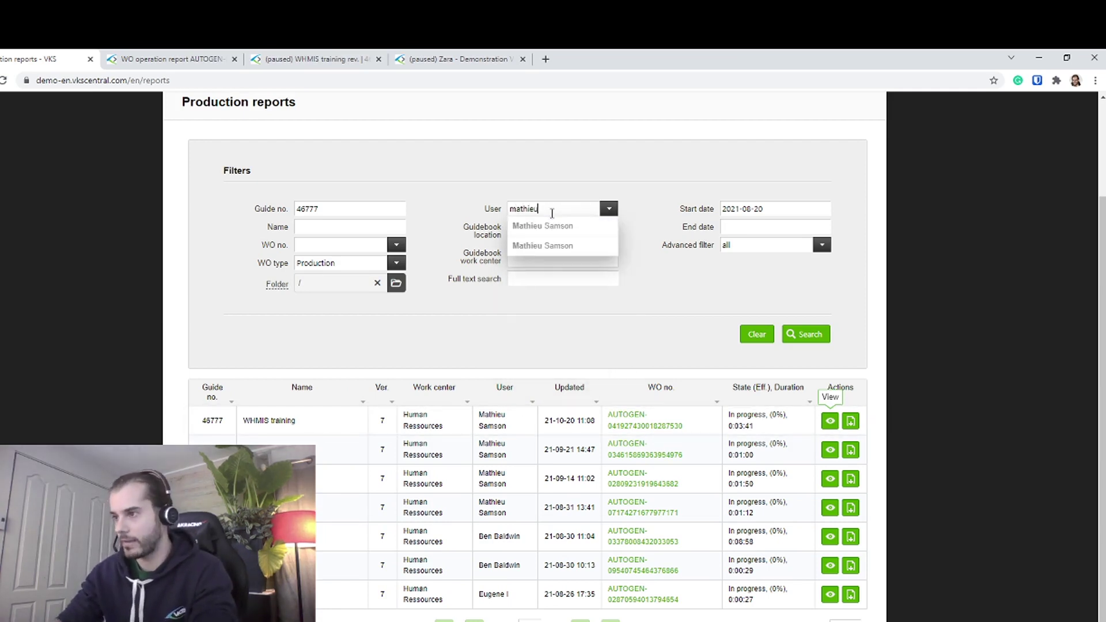
left_click(539, 226)
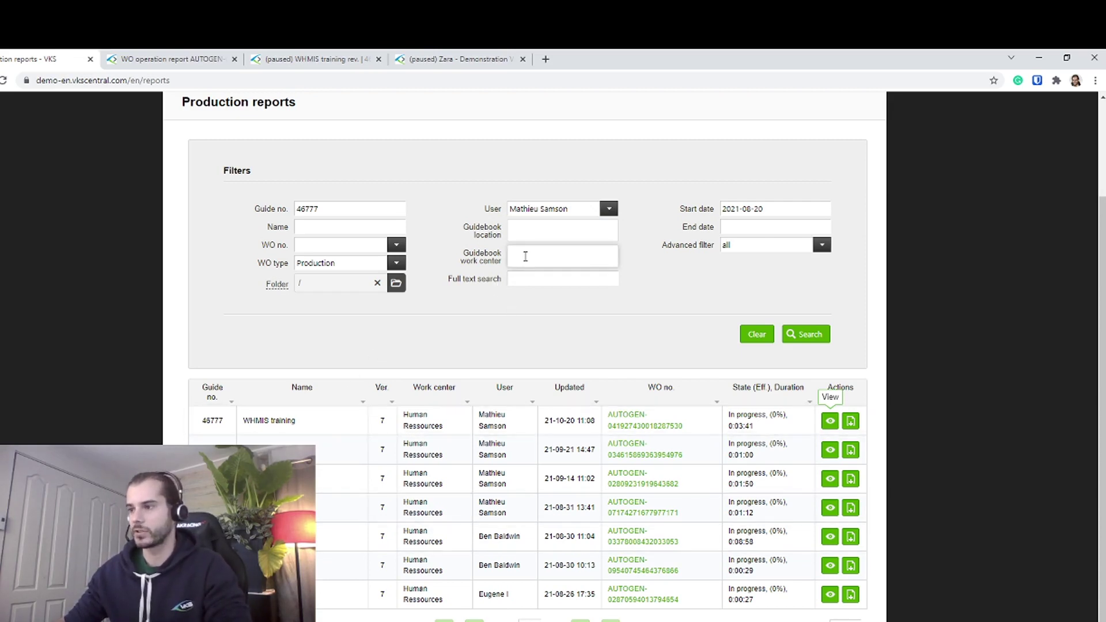
Step: Limit to the 01. Discrete Mfg. folder, remove guide number 46777, and rerun the search
left_click(397, 283)
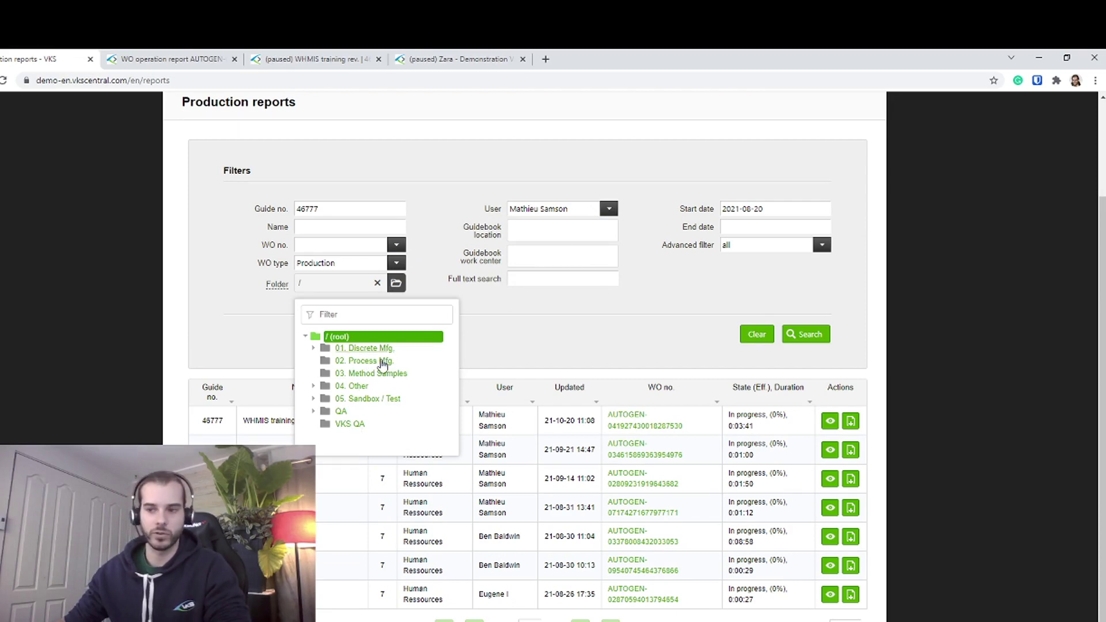
left_click(372, 349)
left_click(804, 339)
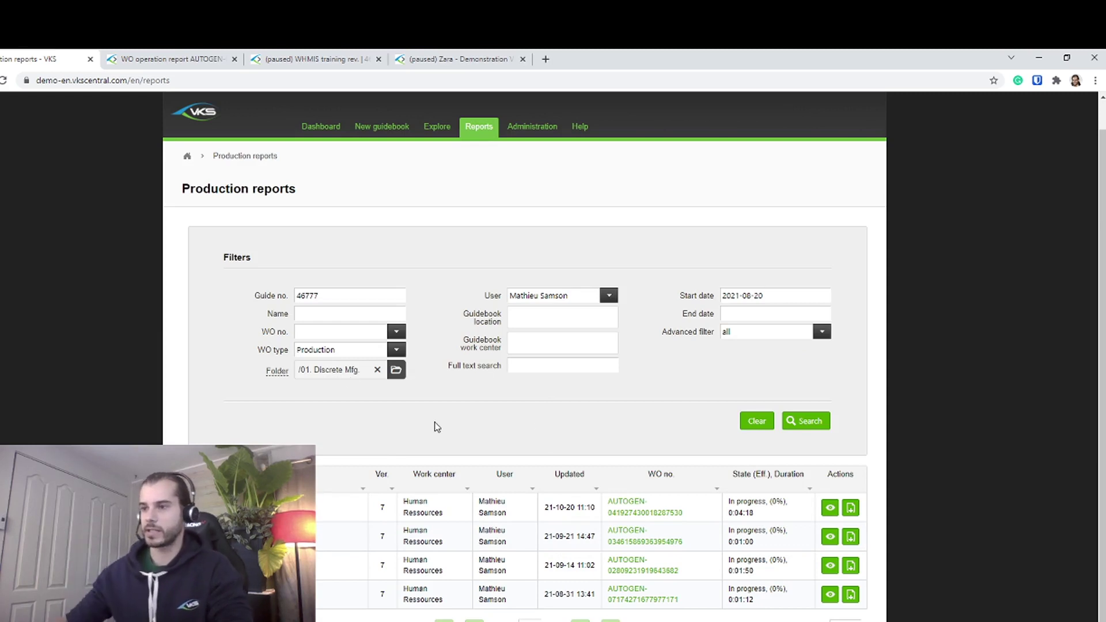
left_click_drag(322, 295, 208, 288)
key("BackSpace")
left_click(811, 422)
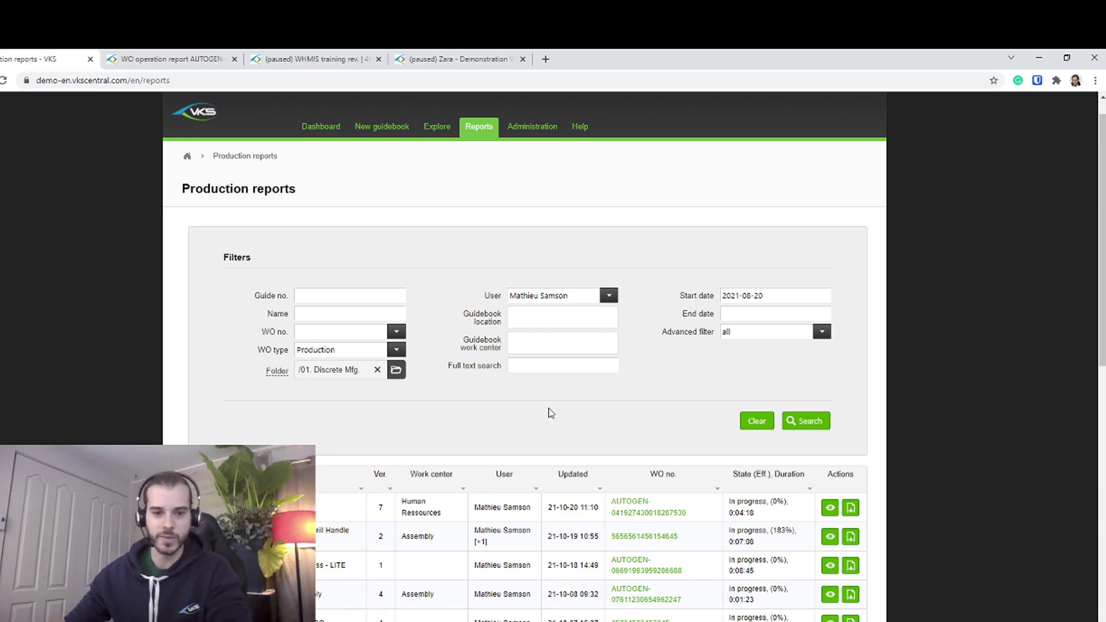
Step: Open the Explore > Training page listing guidebooks with training requirements
left_click(444, 128)
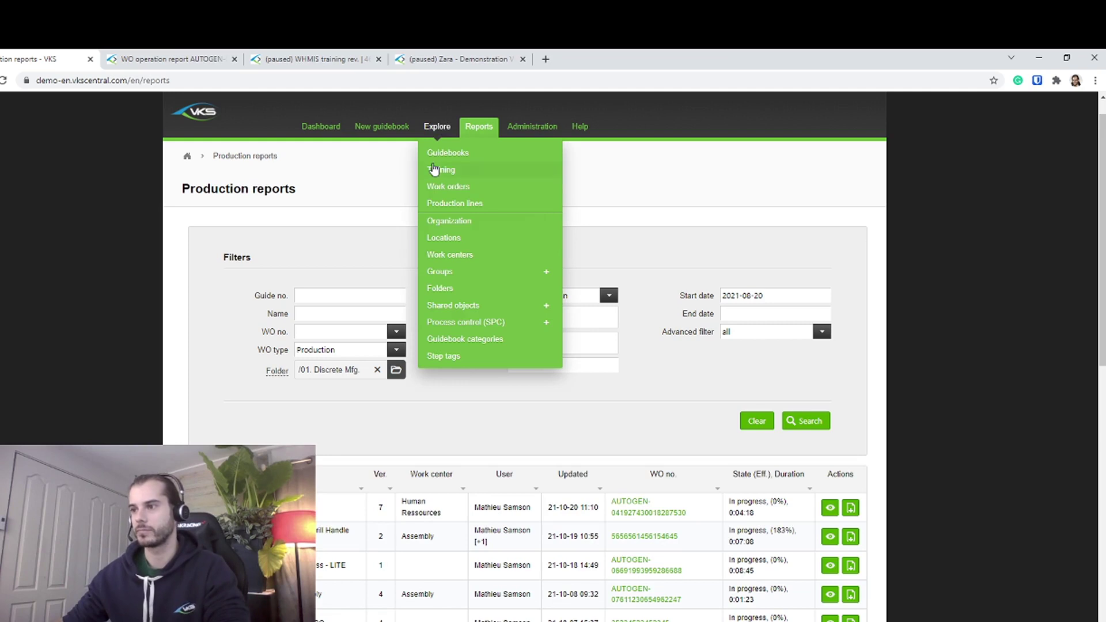
left_click(469, 170)
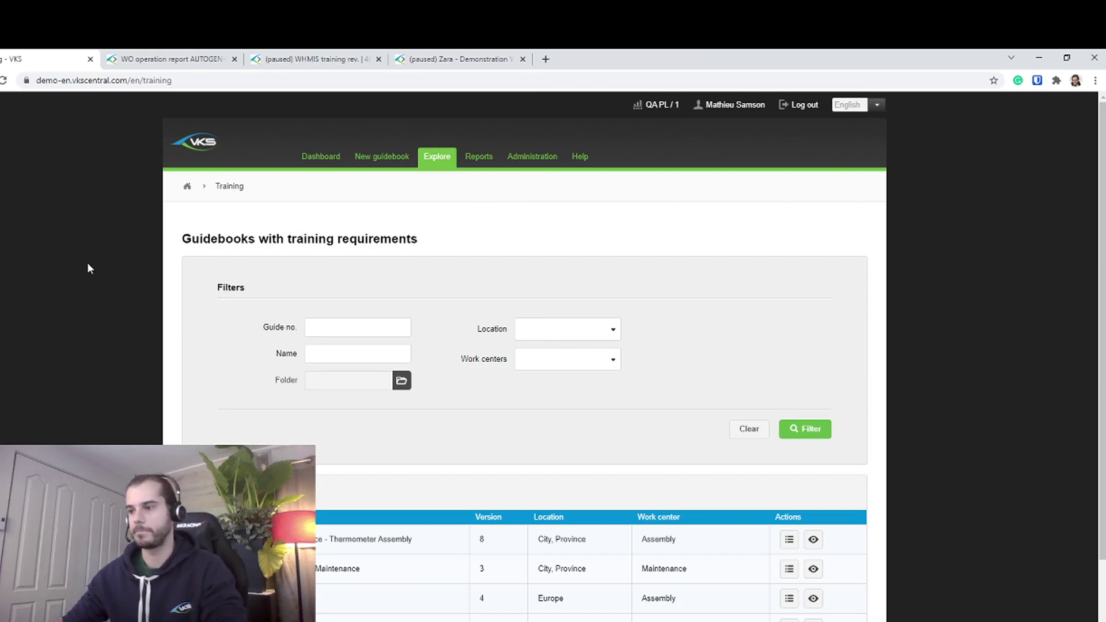
scroll(87, 266, "down", 3)
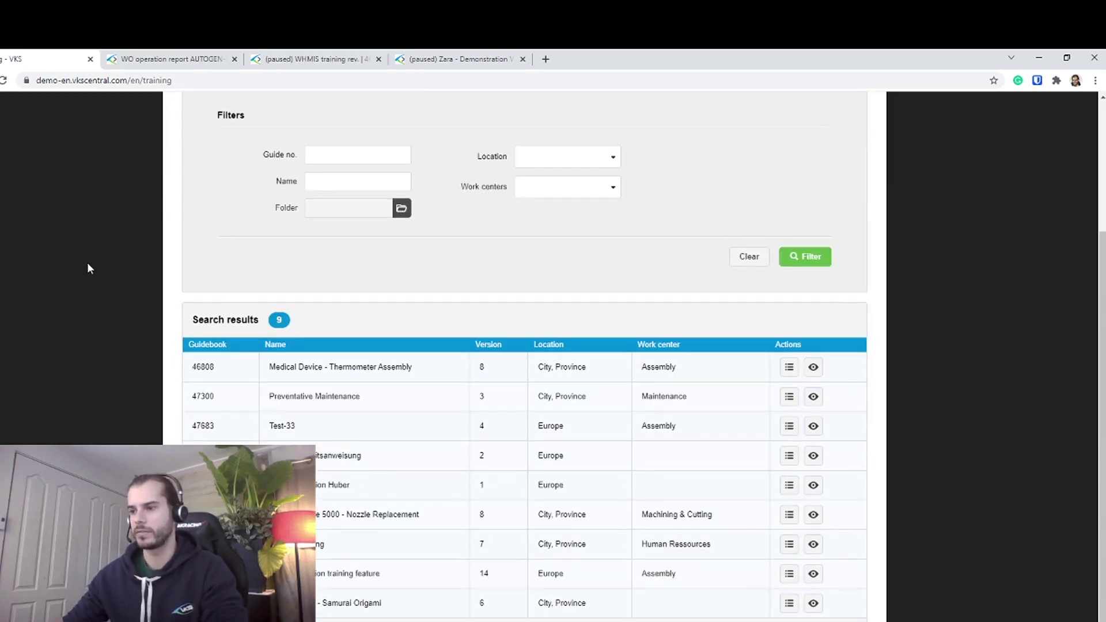
Step: Point out the Medical Device, Preventative Maintenance and Test-33 rows, then show guidebook 46808's trained operators
left_click_drag(192, 367, 501, 382)
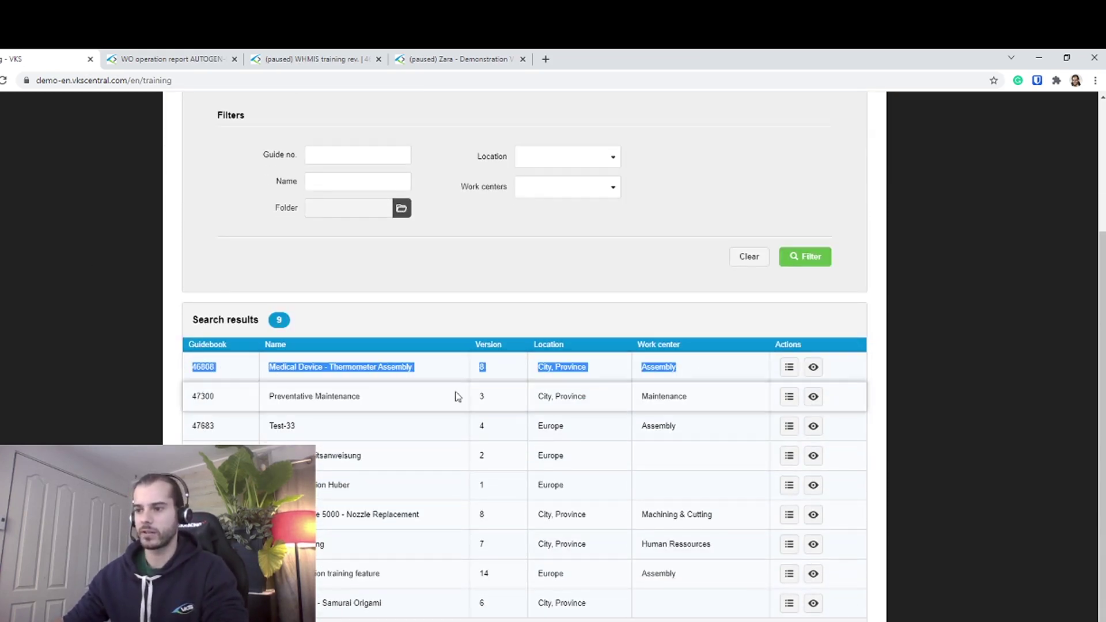
left_click_drag(196, 403, 608, 409)
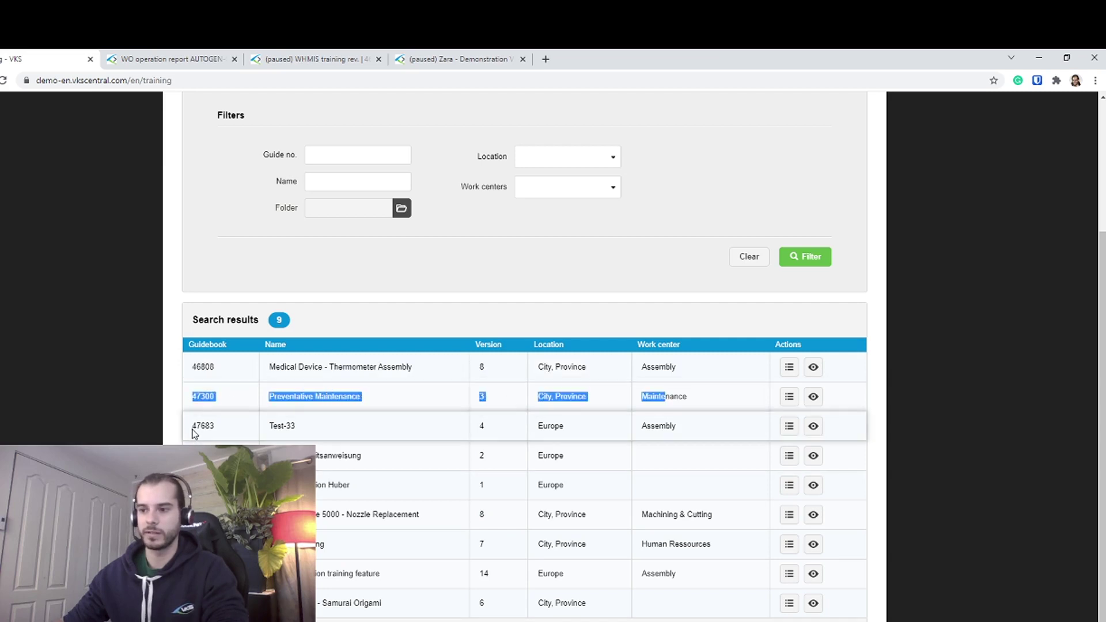
left_click_drag(192, 428, 490, 432)
scroll(519, 544, "down", 4)
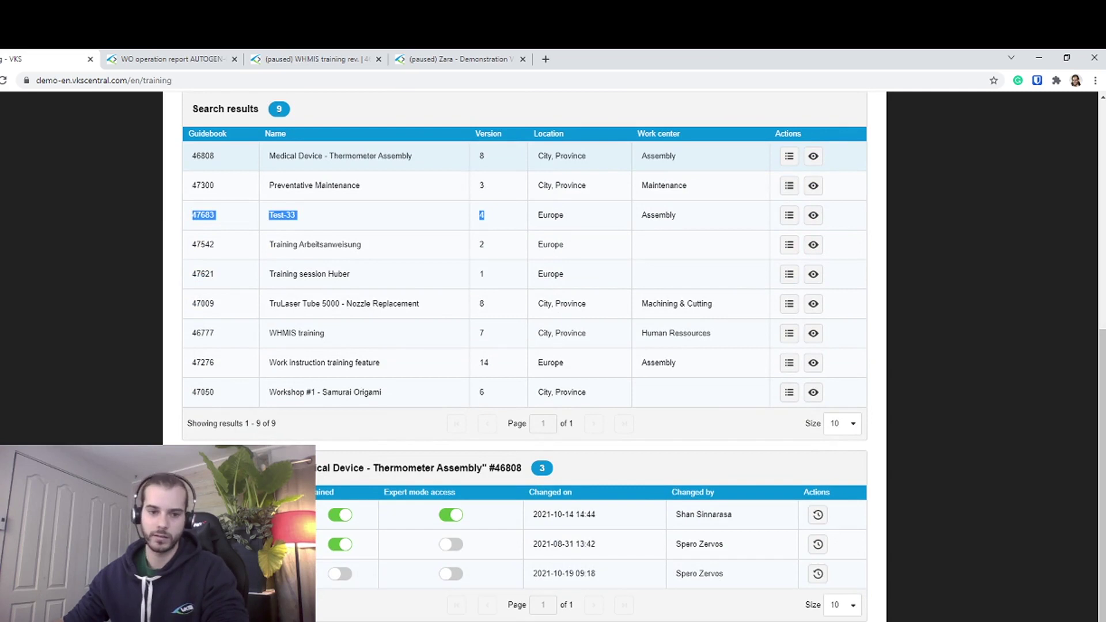
left_click(789, 156)
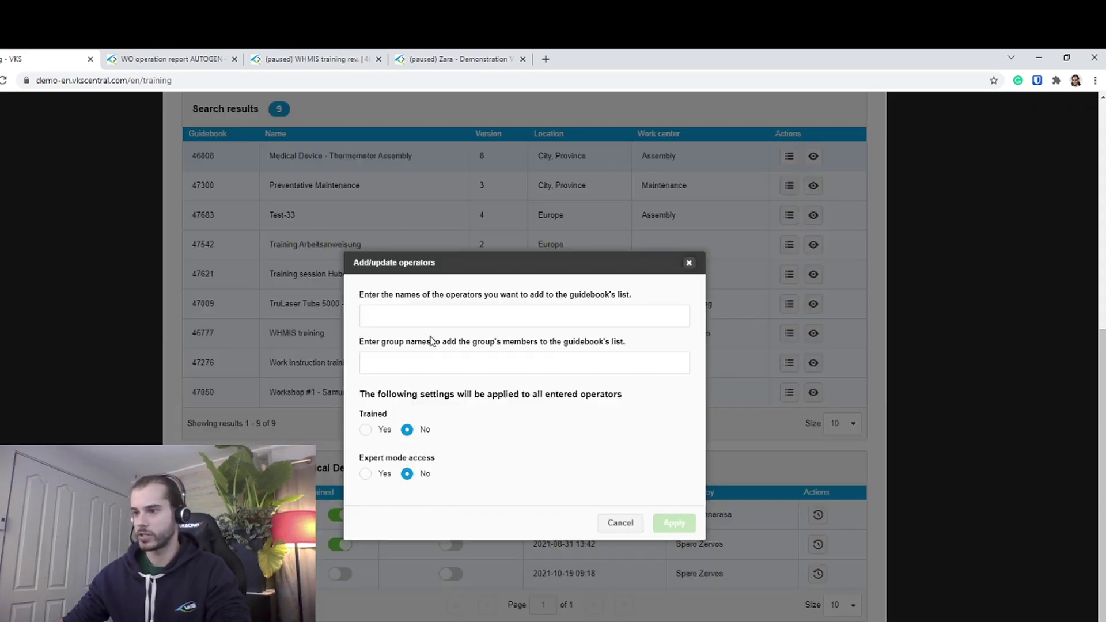
left_click(408, 317)
left_click(429, 295)
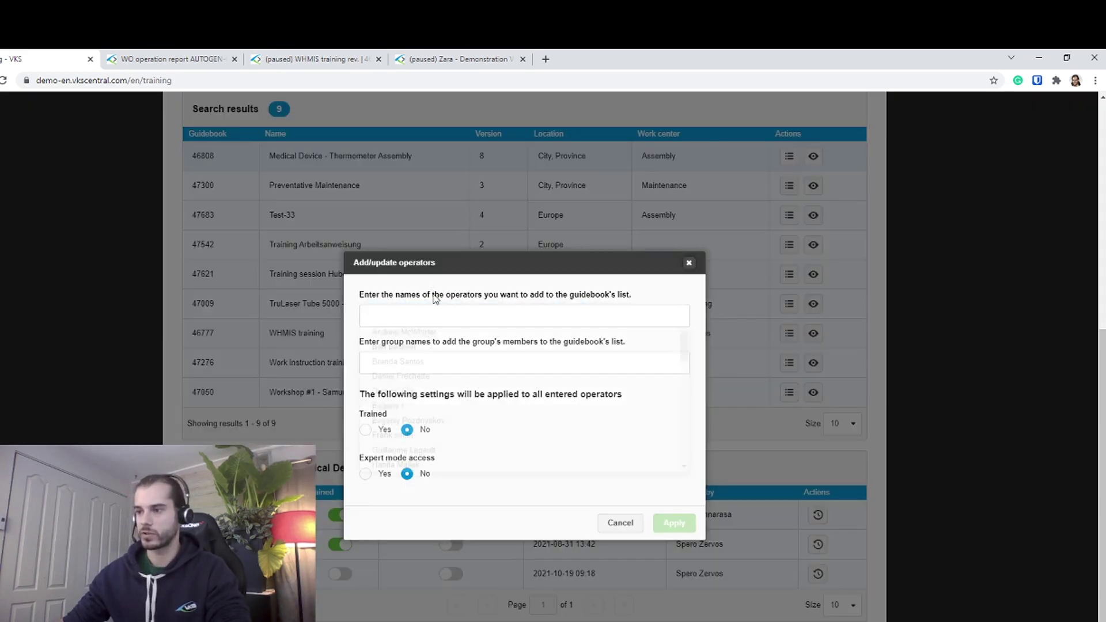
left_click(405, 364)
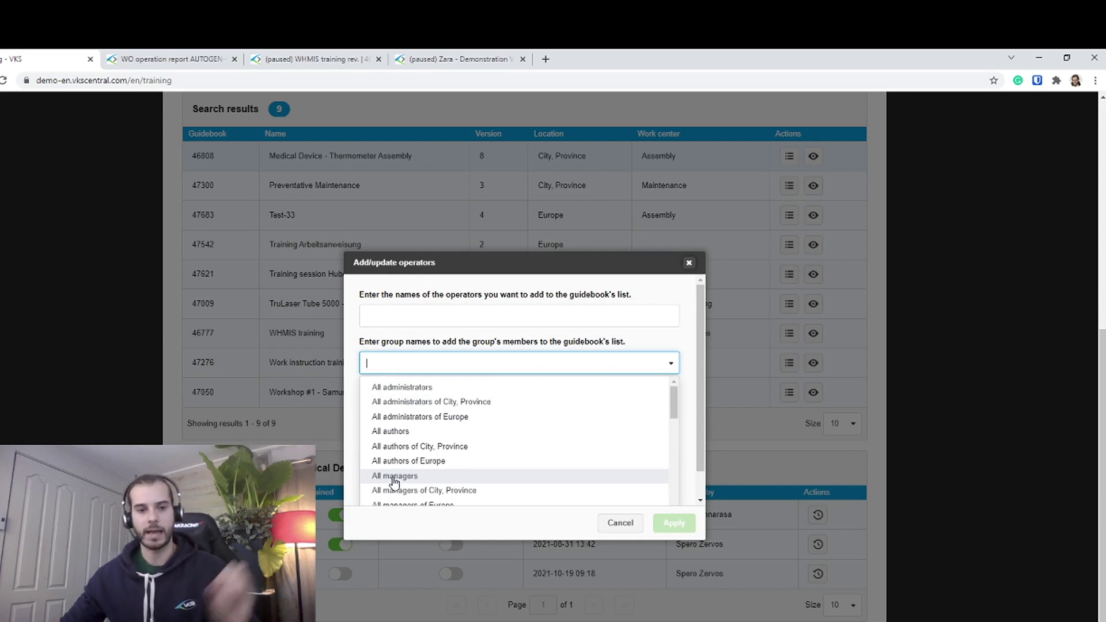
left_click(364, 520)
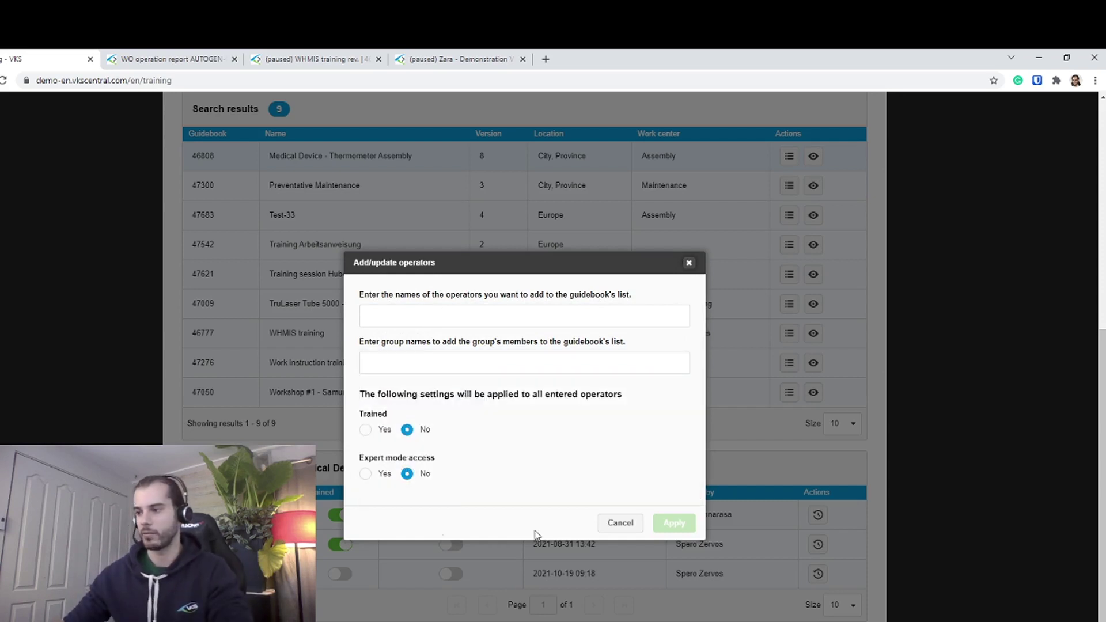
left_click(619, 523)
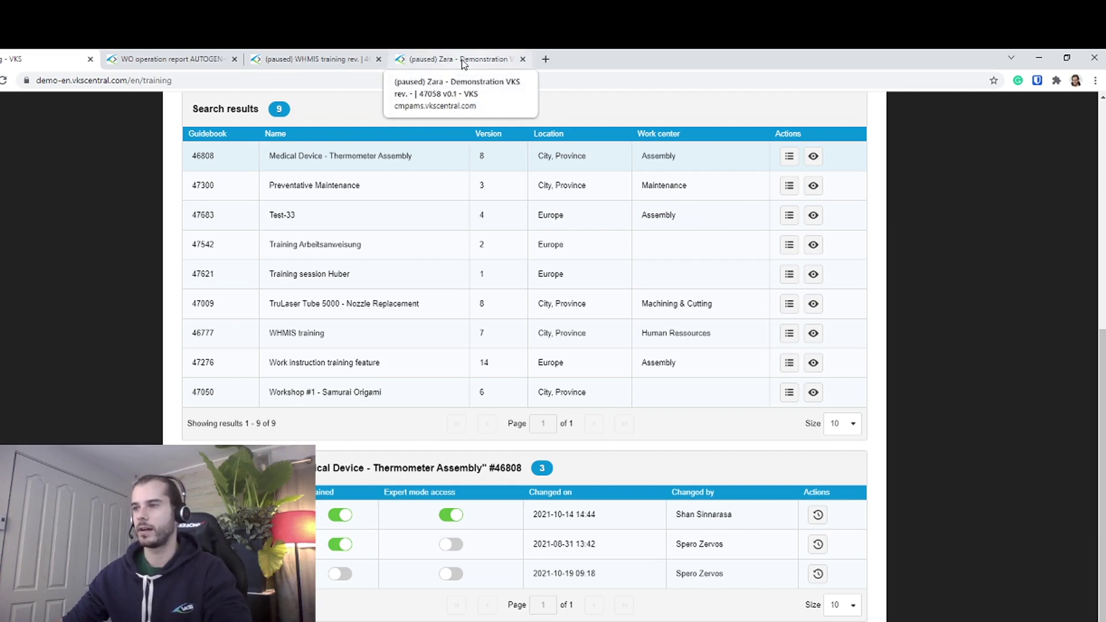
Step: Resume the paused Demonstration VKS guidebook in its tab and advance past the Training plan to '1.1 Open a session'
left_click(434, 63)
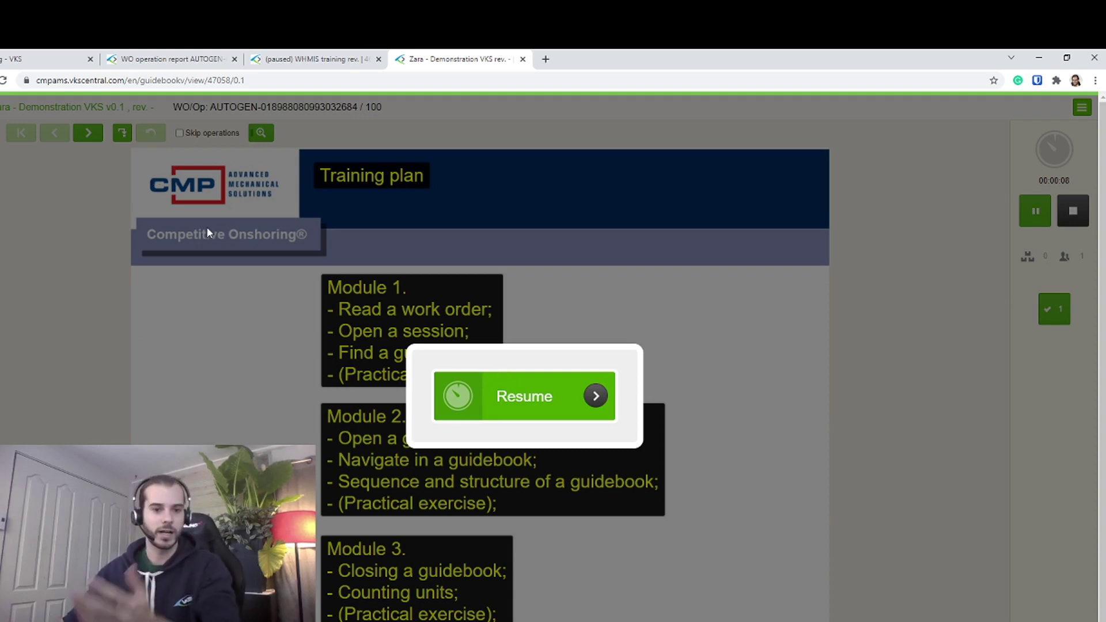
left_click(523, 392)
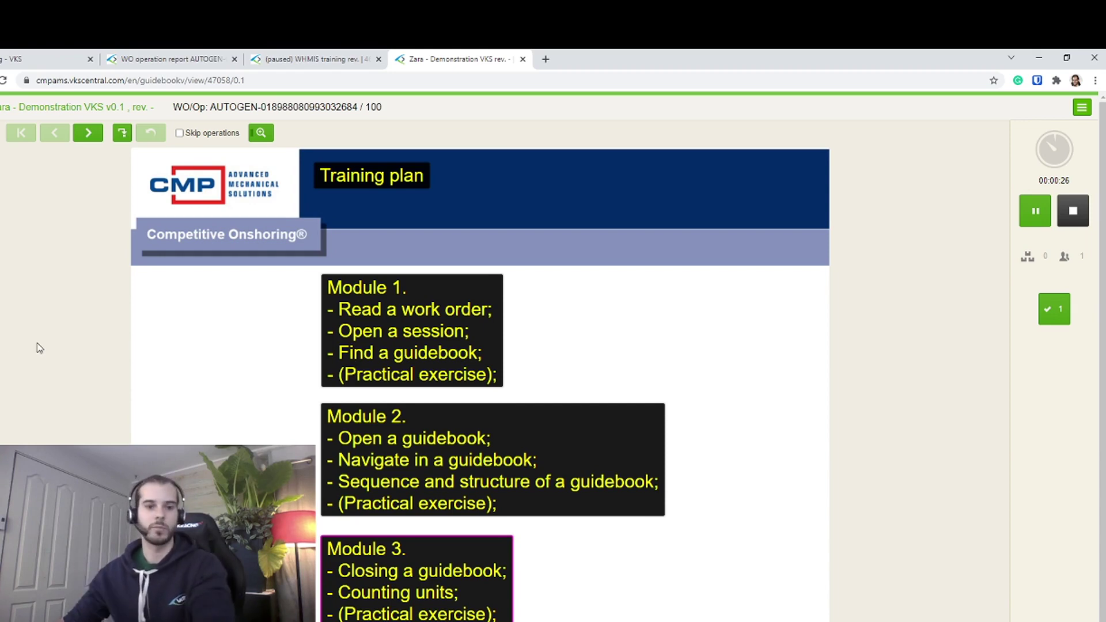
left_click_drag(889, 382, 1, 373)
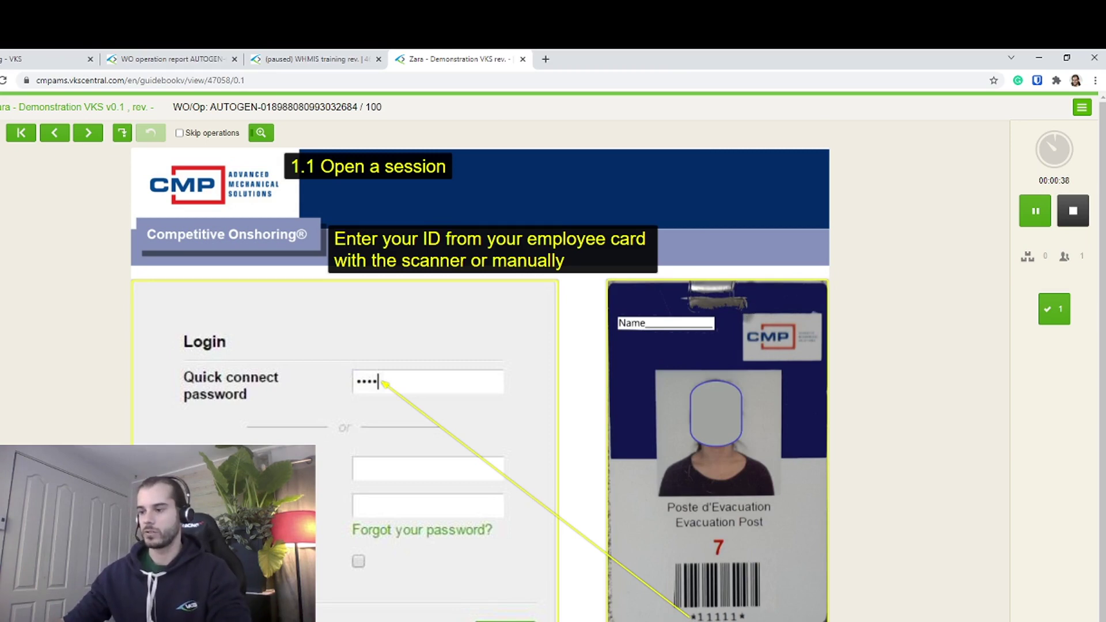
Step: Step through the login, Reading a work order, Find a visual aid and Module 1 video steps to the practical exercise
key("Return")
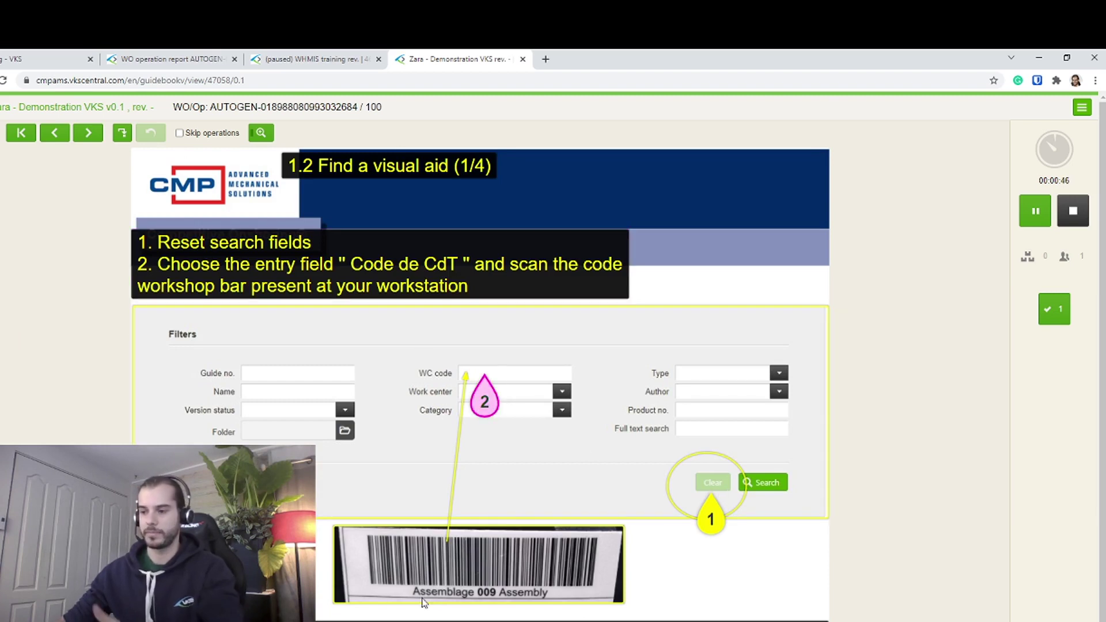
left_click(90, 135)
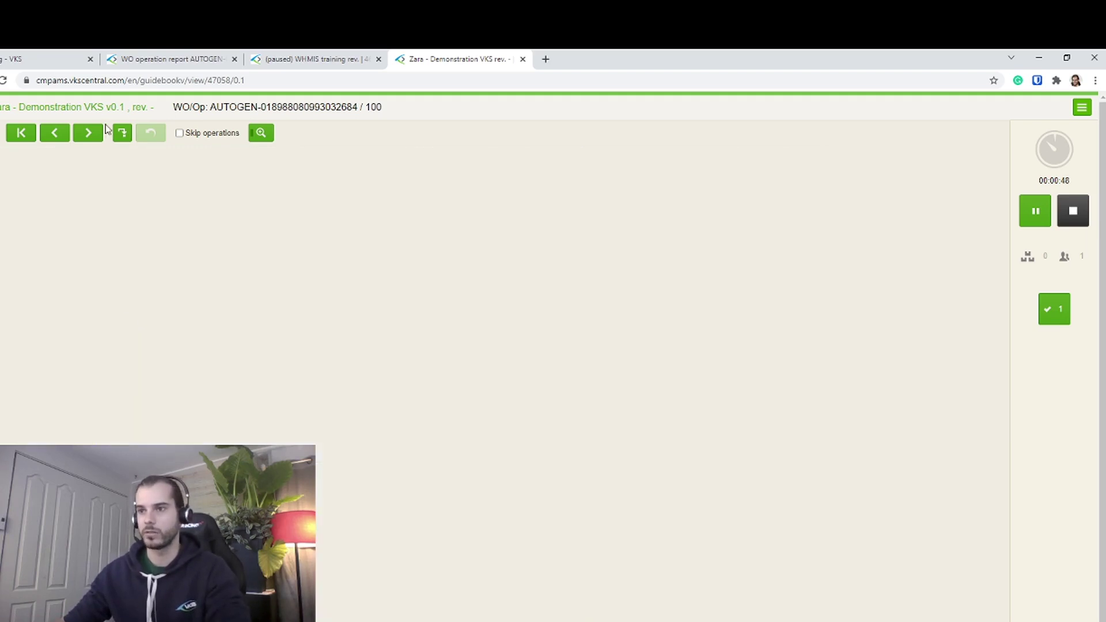
left_click(90, 139)
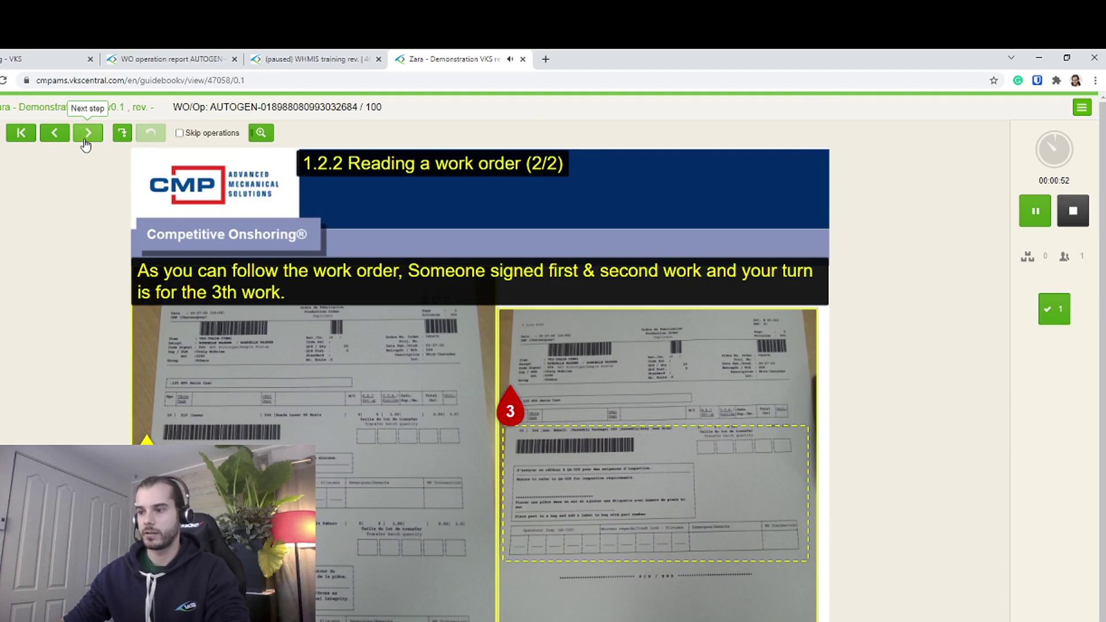
left_click(88, 134)
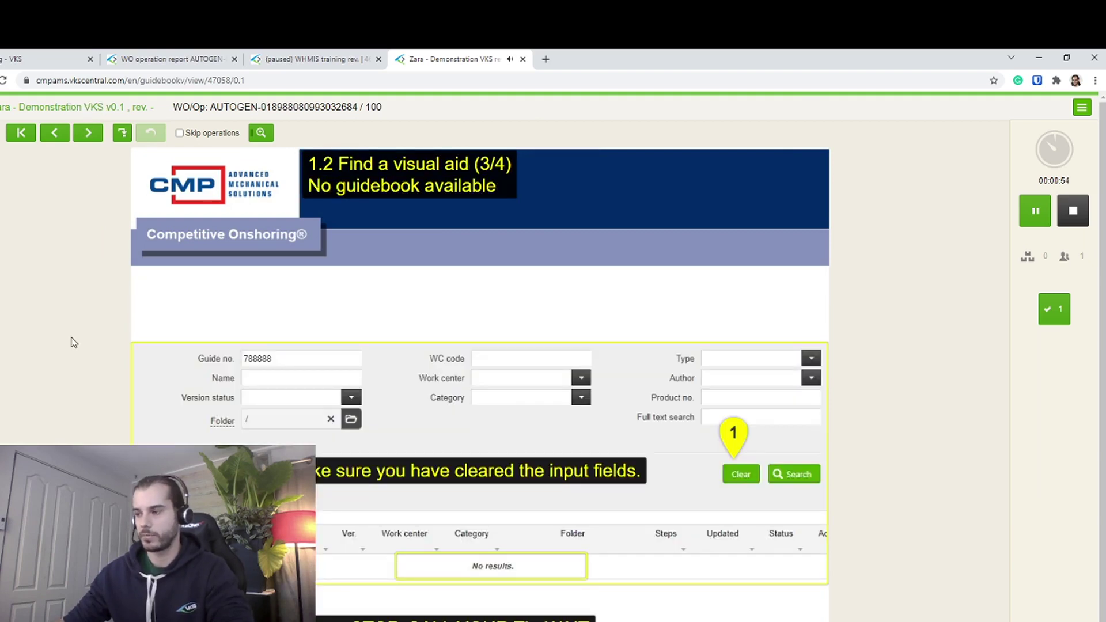
left_click(89, 139)
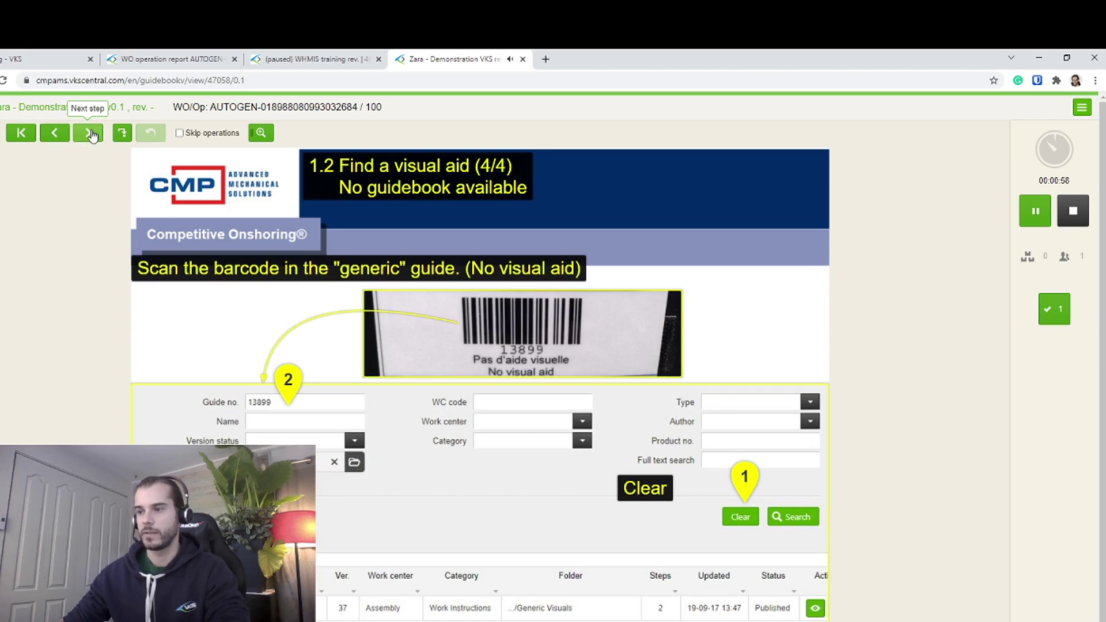
left_click(89, 136)
left_click(91, 135)
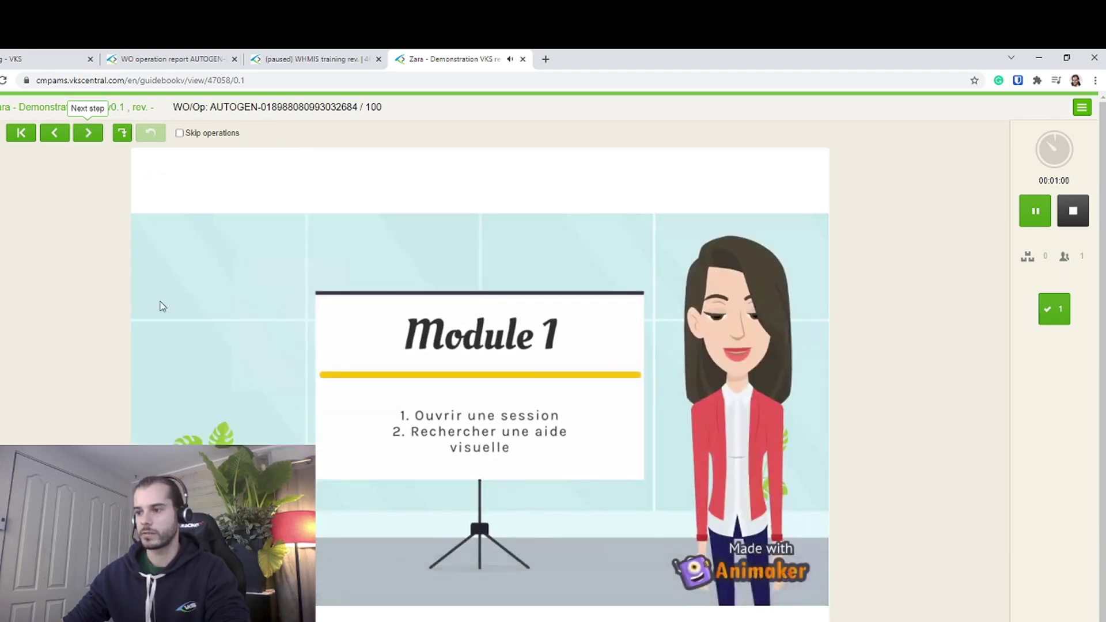
left_click(88, 135)
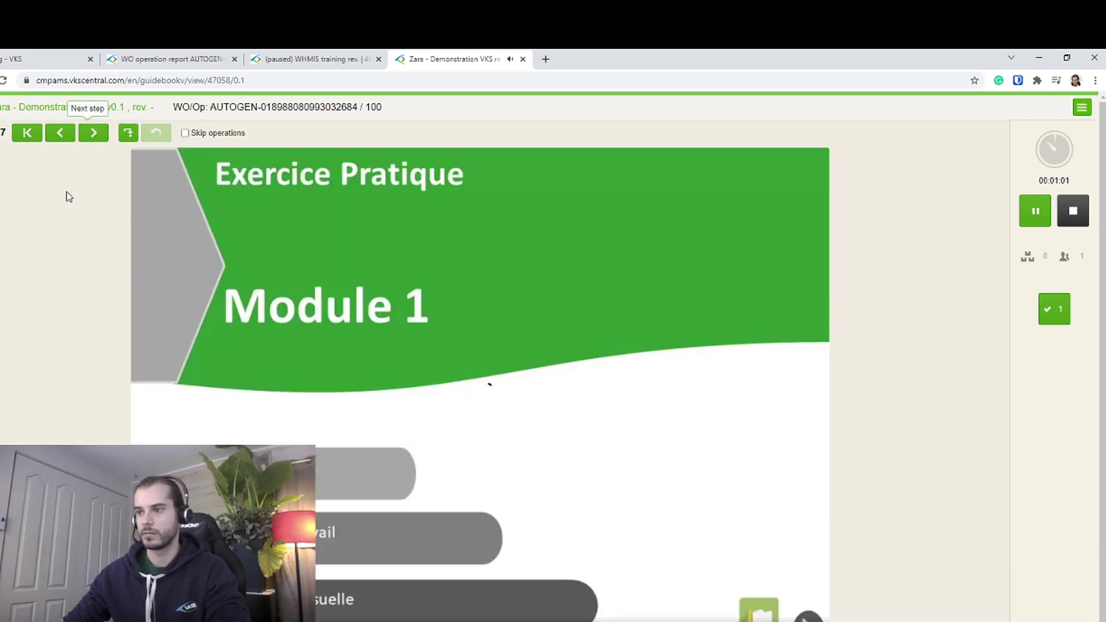
left_click(93, 137)
Step: Open Module 1 – Q1, move the quiz dialog off the login screenshot, pick barcode 5 and save
left_click(93, 138)
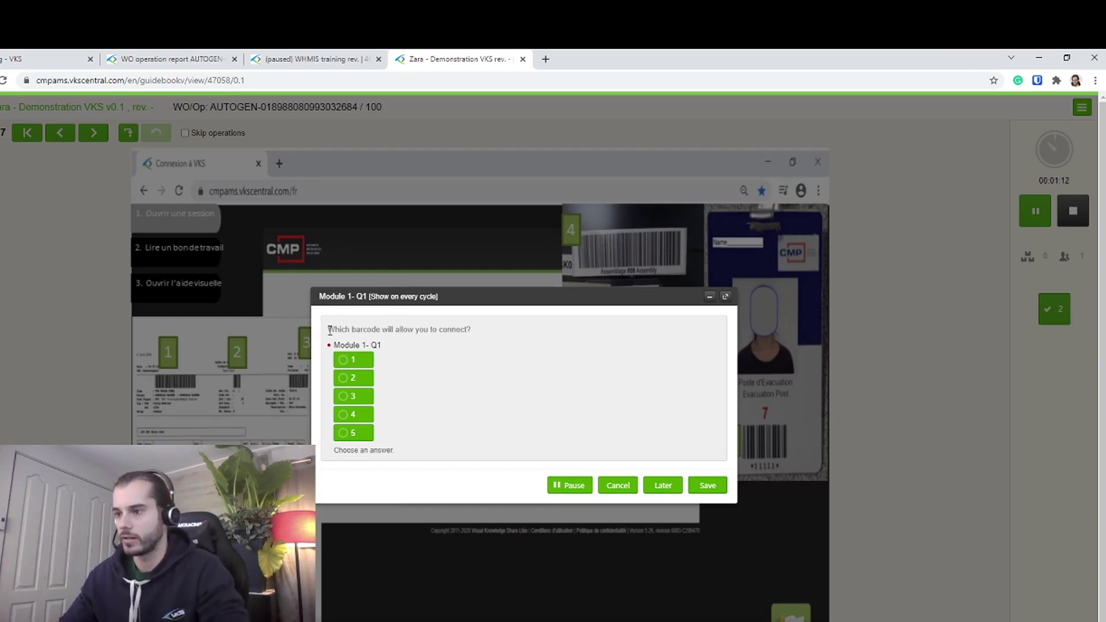
left_click_drag(327, 330, 481, 327)
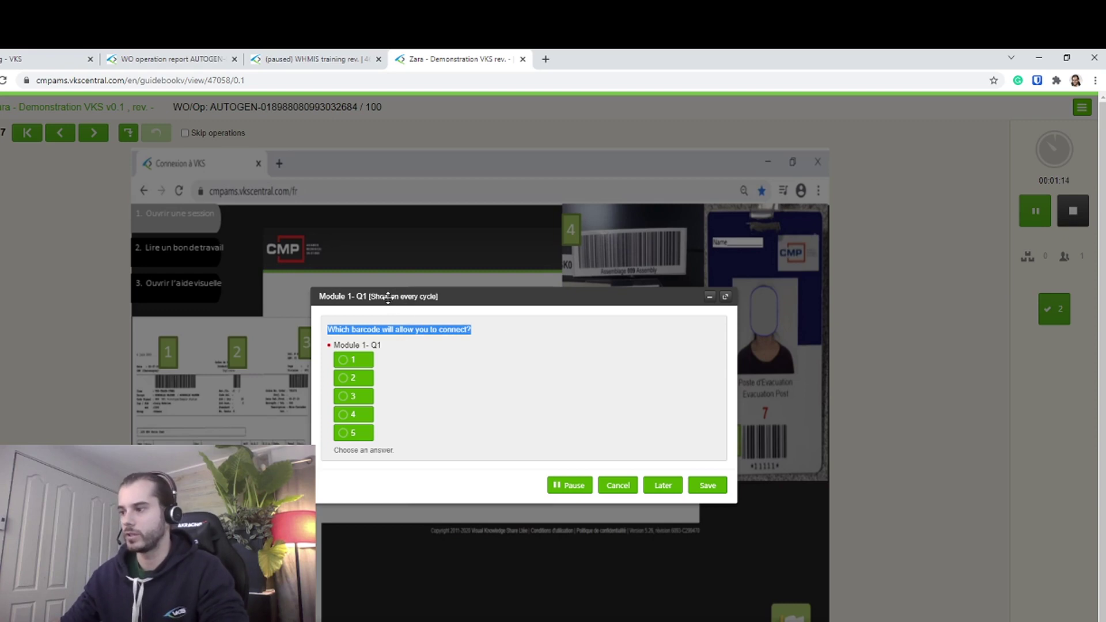
left_click_drag(737, 319, 537, 319)
left_click_drag(447, 296, 983, 325)
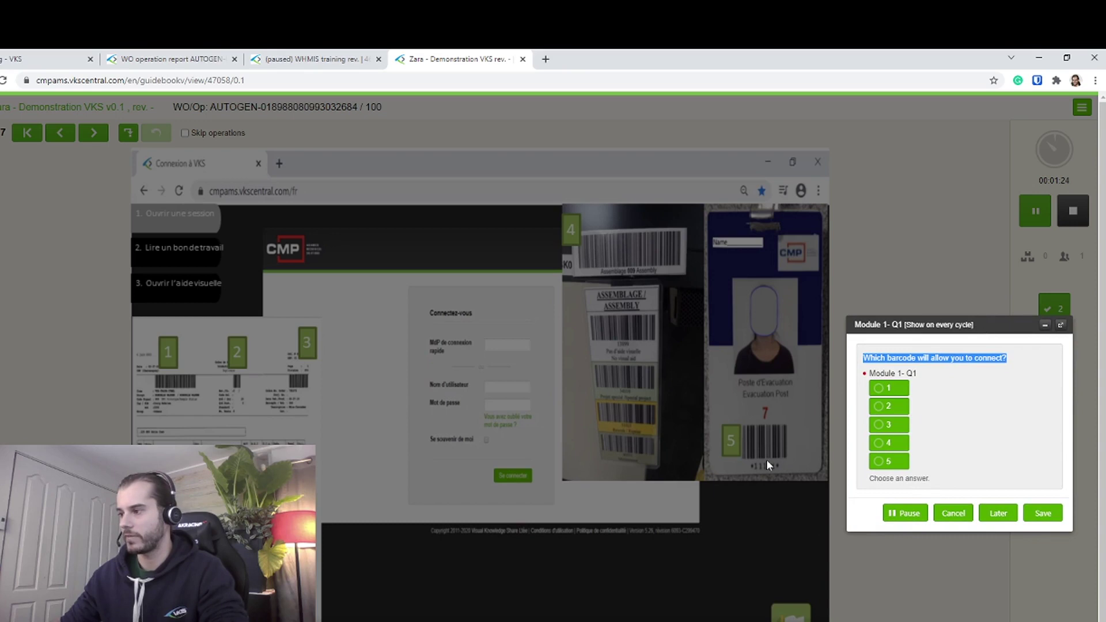
left_click(888, 461)
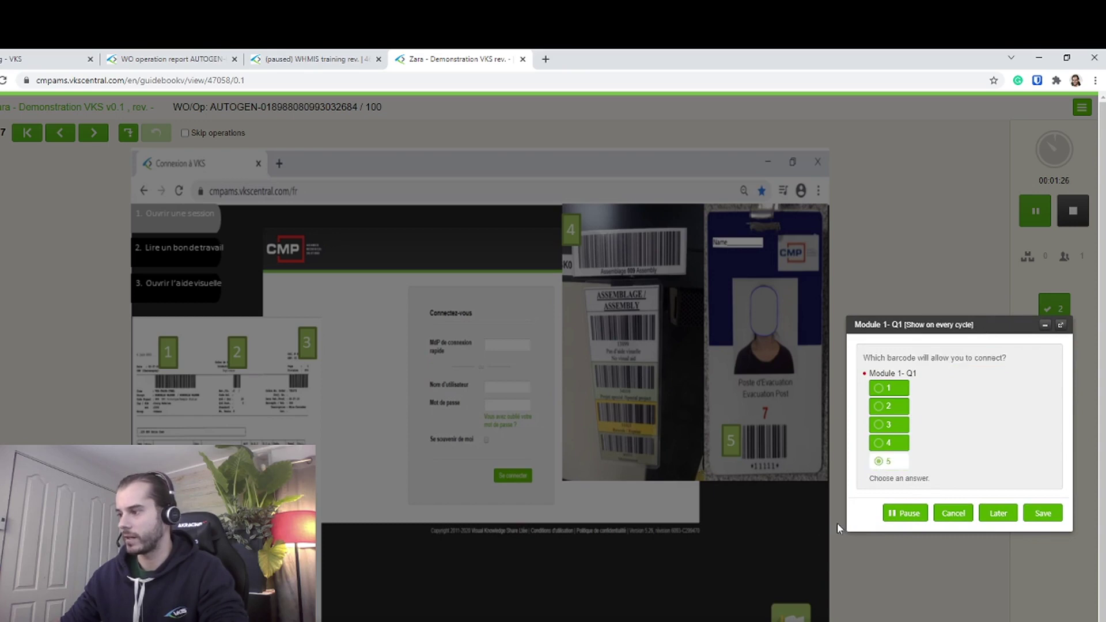
left_click(1039, 517)
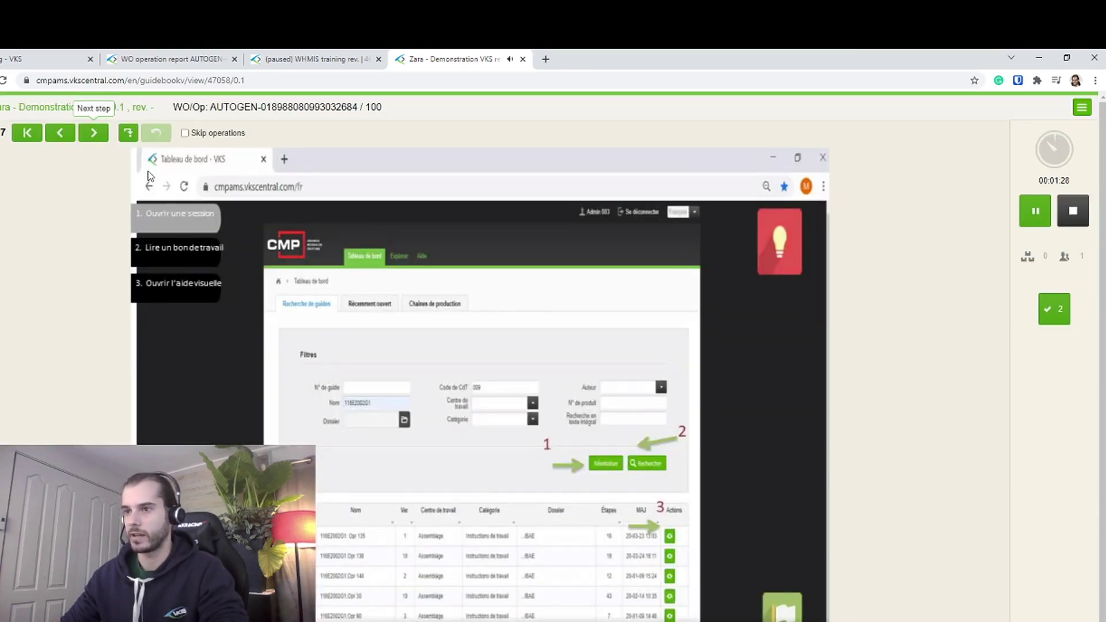